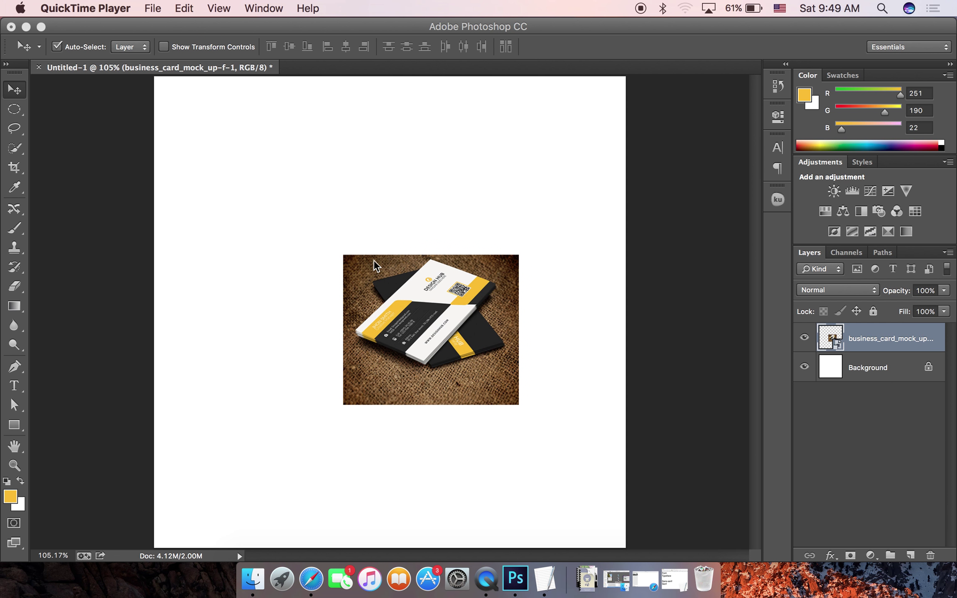
# Step: Move the business-card image aside and delete its layer, leaving only the white Background
pyautogui.click(436, 387)
pyautogui.moveTo(436, 387); pyautogui.dragTo(360, 435)
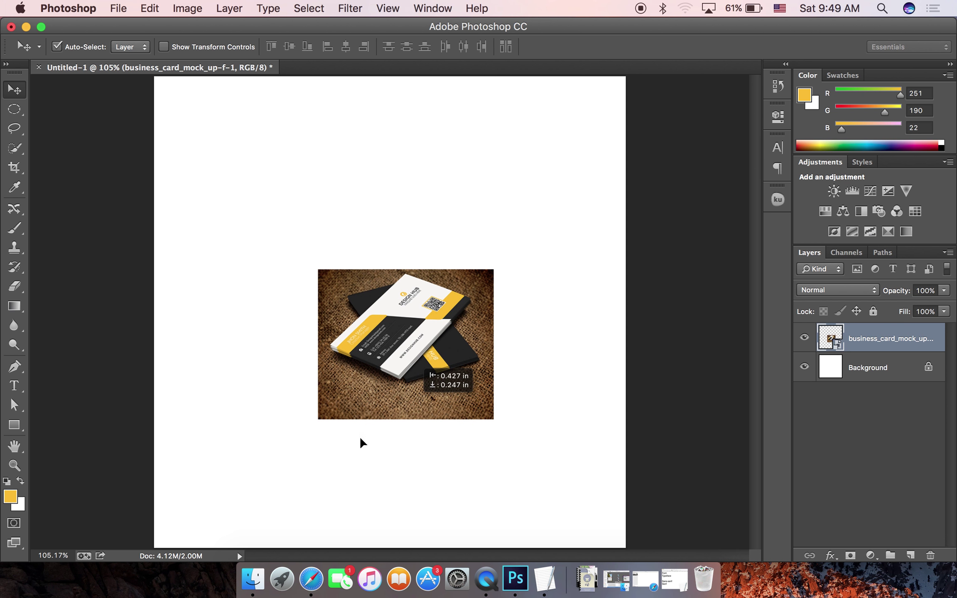
pyautogui.press('BackSpace')
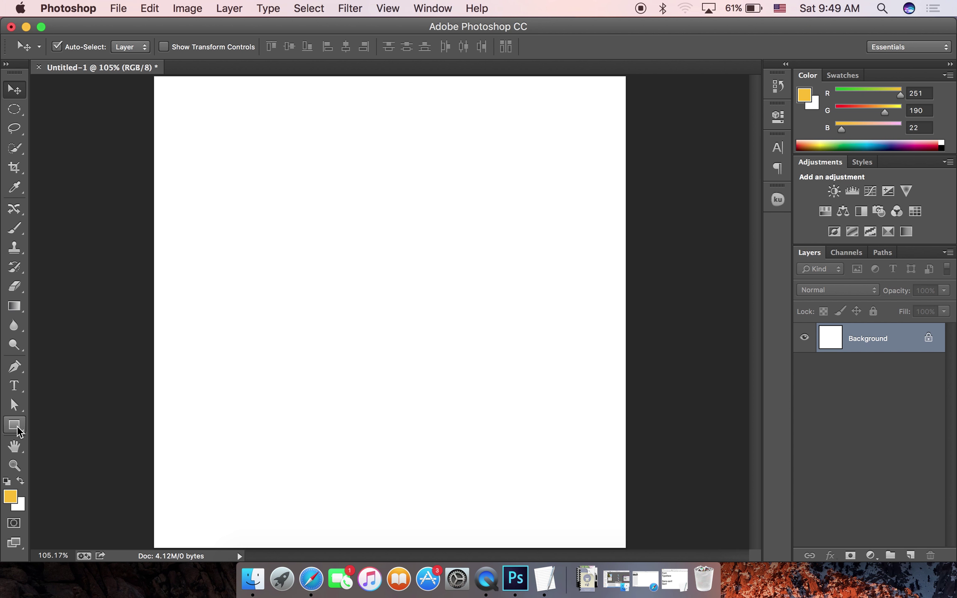
pyautogui.click(17, 431)
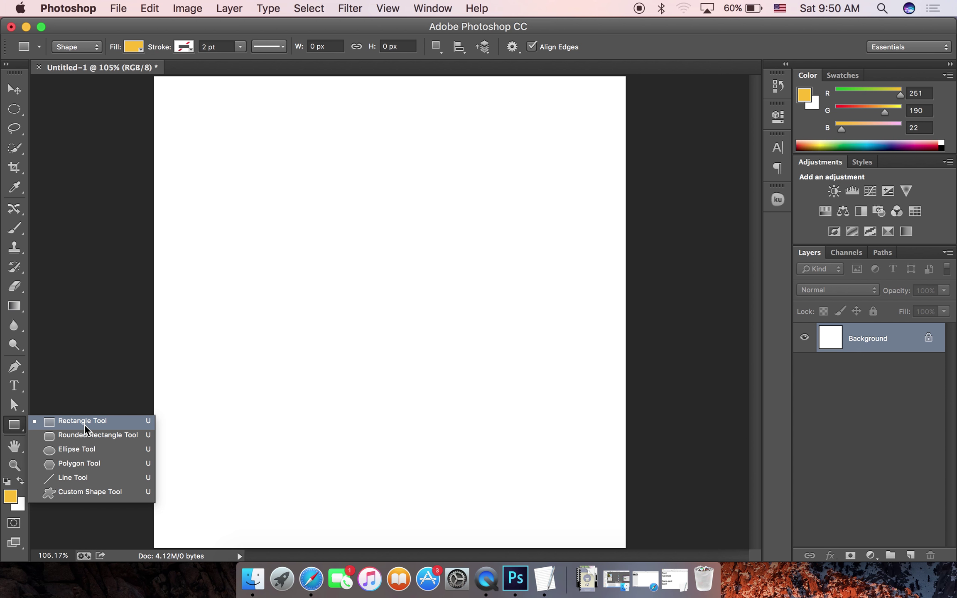
# Step: Draw a 510 × 510 px yellow square near the canvas top-left as layer Rectangle 1
pyautogui.click(84, 424)
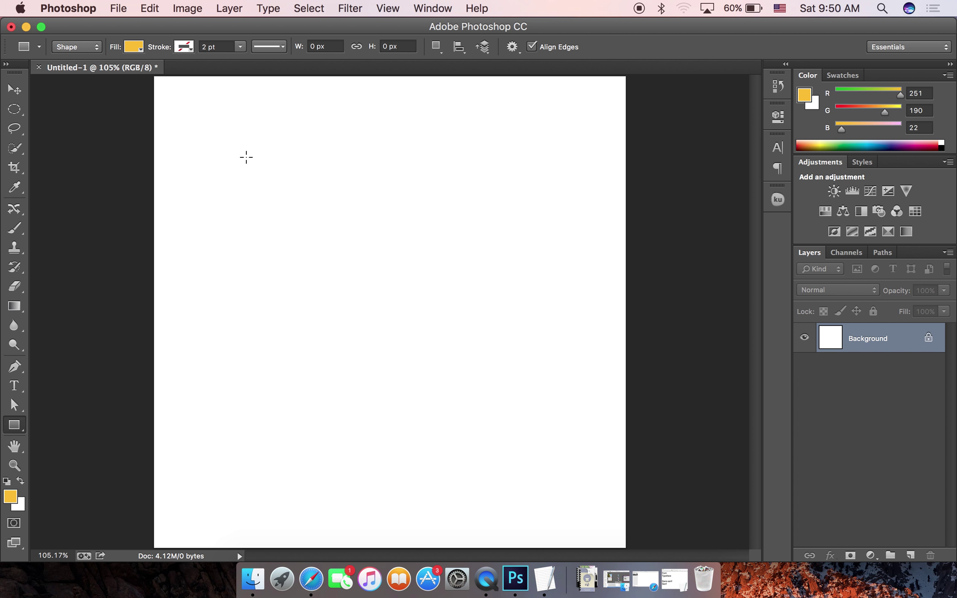
pyautogui.moveTo(221, 154); pyautogui.dragTo(417, 373)
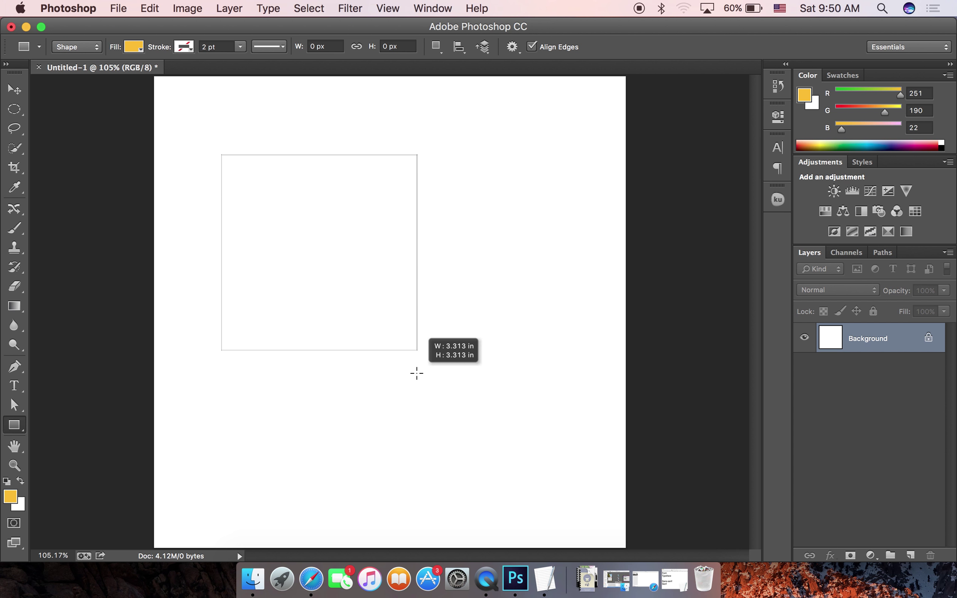
pyautogui.moveTo(417, 373)
pyautogui.mouseDown()
pyautogui.moveTo(388, 348)
pyautogui.moveTo(422, 384)
pyautogui.mouseUp()
pyautogui.press('v')
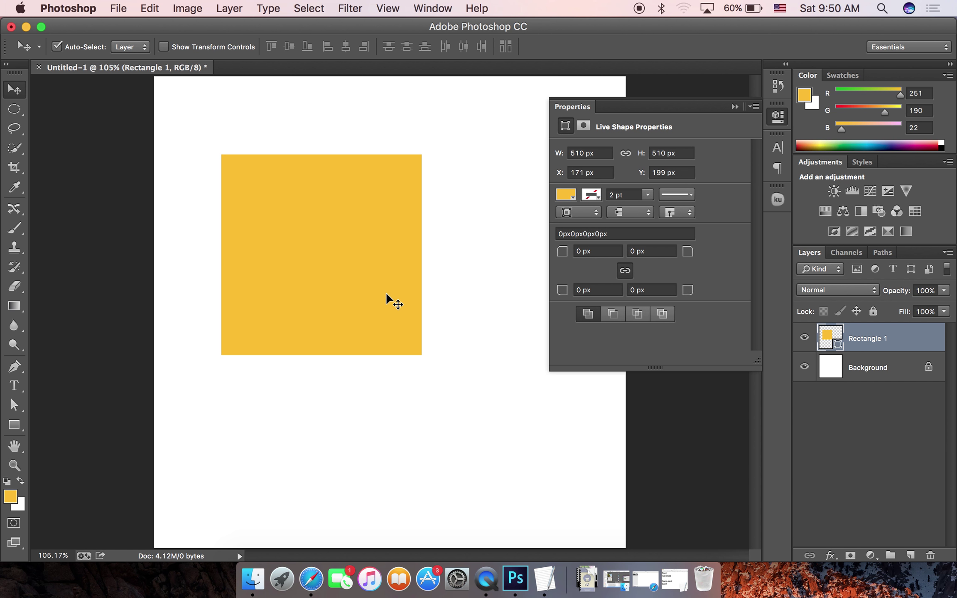
pyautogui.click(734, 107)
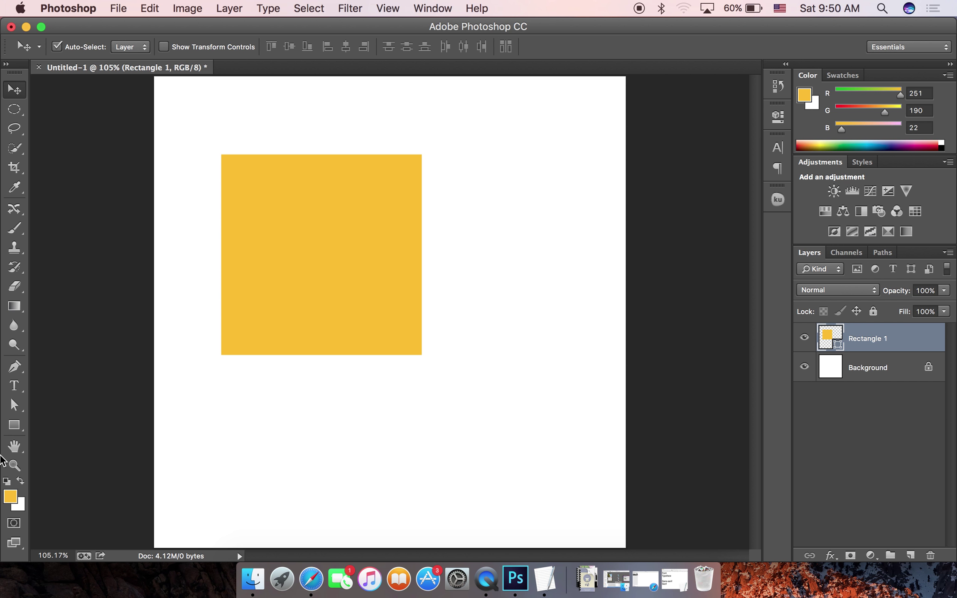
# Step: Pull the yellow square's top-right anchor inward and convert the live shape to a regular path
pyautogui.click(15, 405)
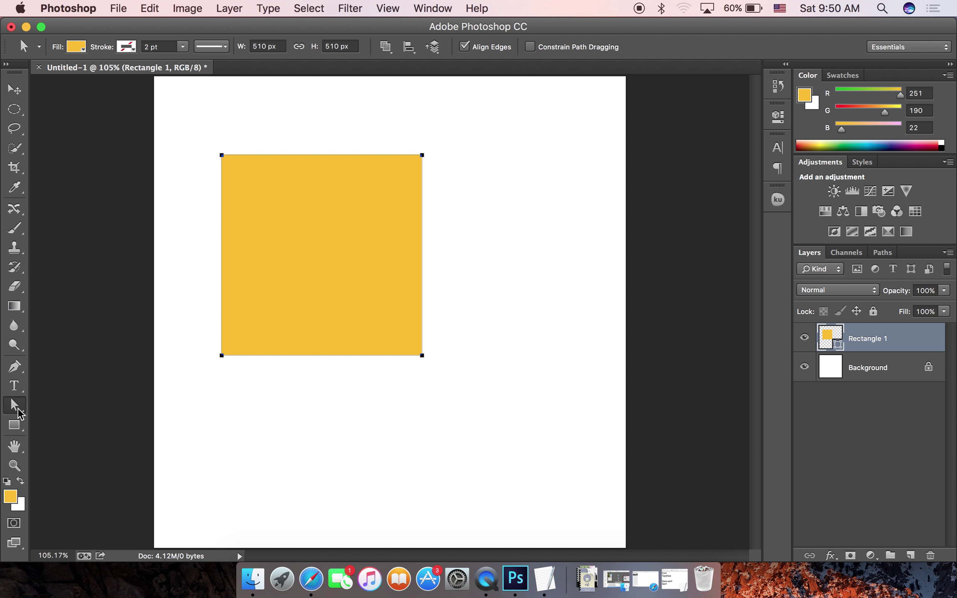
pyautogui.click(18, 409)
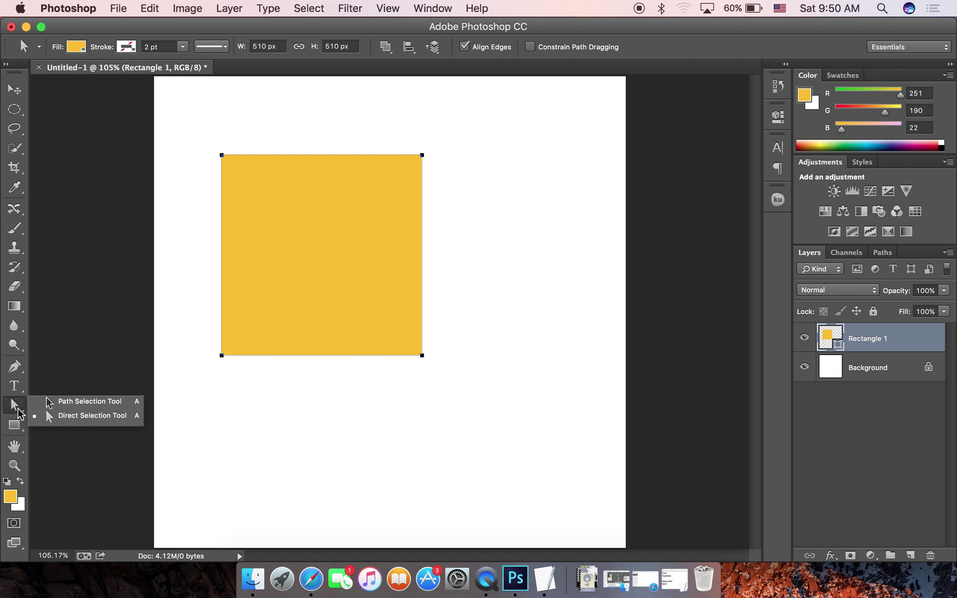
pyautogui.click(81, 416)
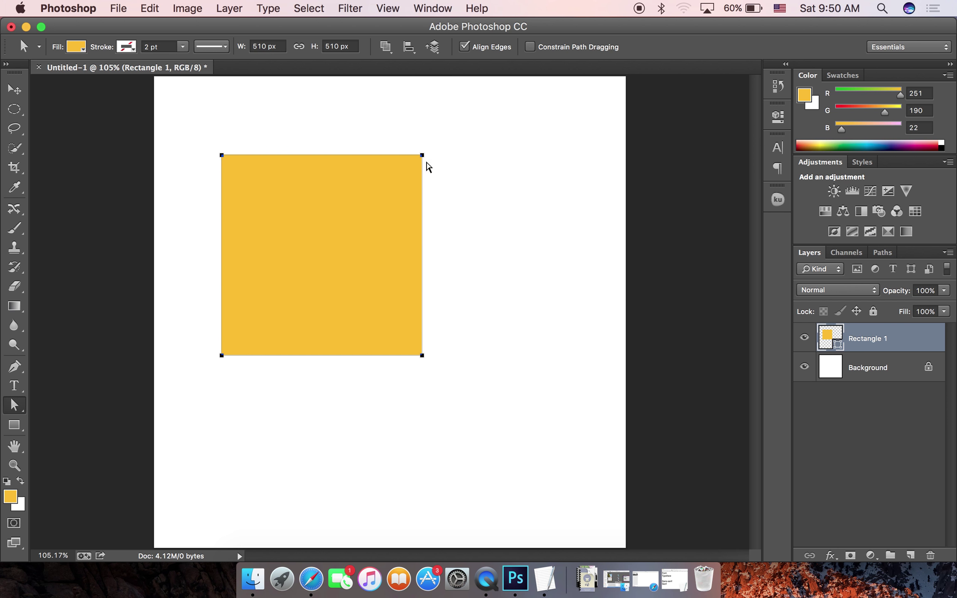
pyautogui.moveTo(422, 155)
pyautogui.mouseDown()
pyautogui.moveTo(413, 195)
pyautogui.moveTo(468, 221)
pyautogui.mouseUp()
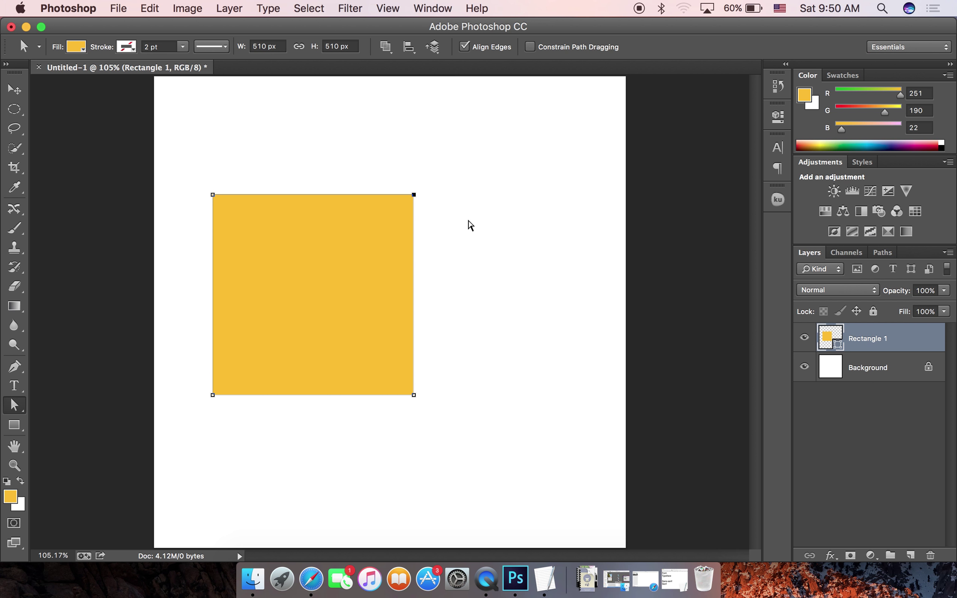
pyautogui.moveTo(414, 195)
pyautogui.mouseDown()
pyautogui.moveTo(393, 320)
pyautogui.moveTo(280, 349)
pyautogui.mouseUp()
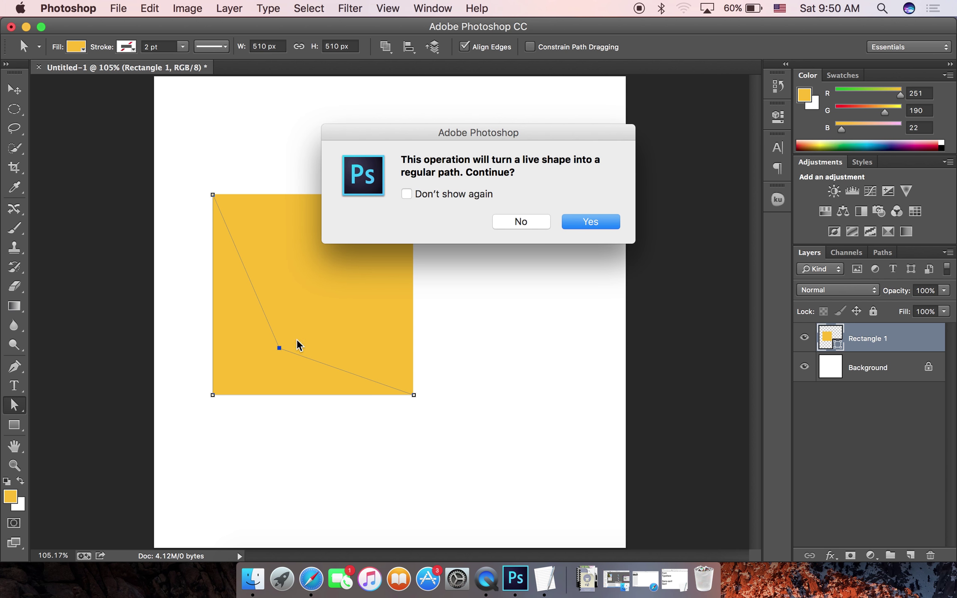
pyautogui.click(587, 227)
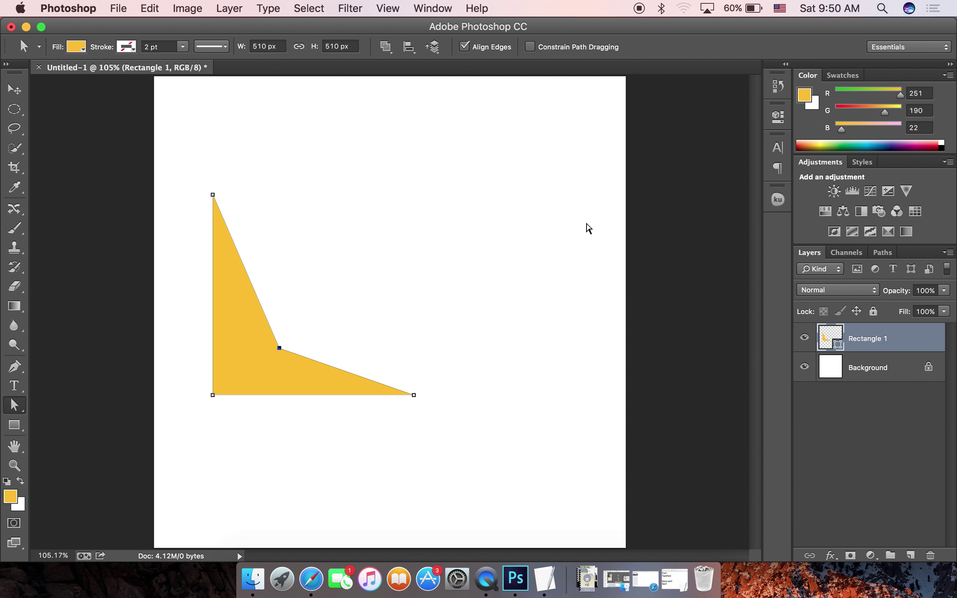
# Step: Move the angled shape right and up toward the canvas centre
pyautogui.press('v')
pyautogui.click(527, 361)
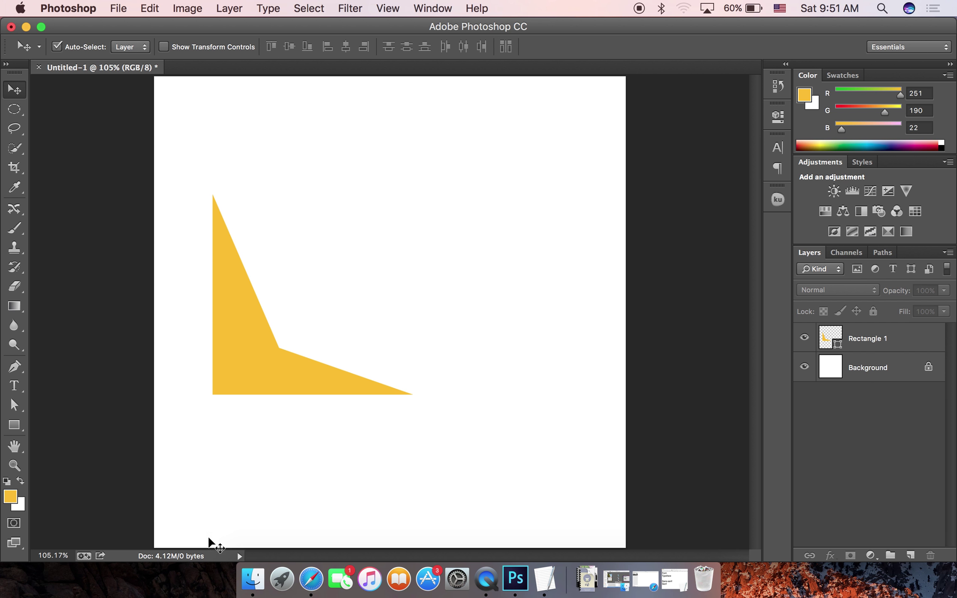
pyautogui.moveTo(263, 369); pyautogui.dragTo(345, 356)
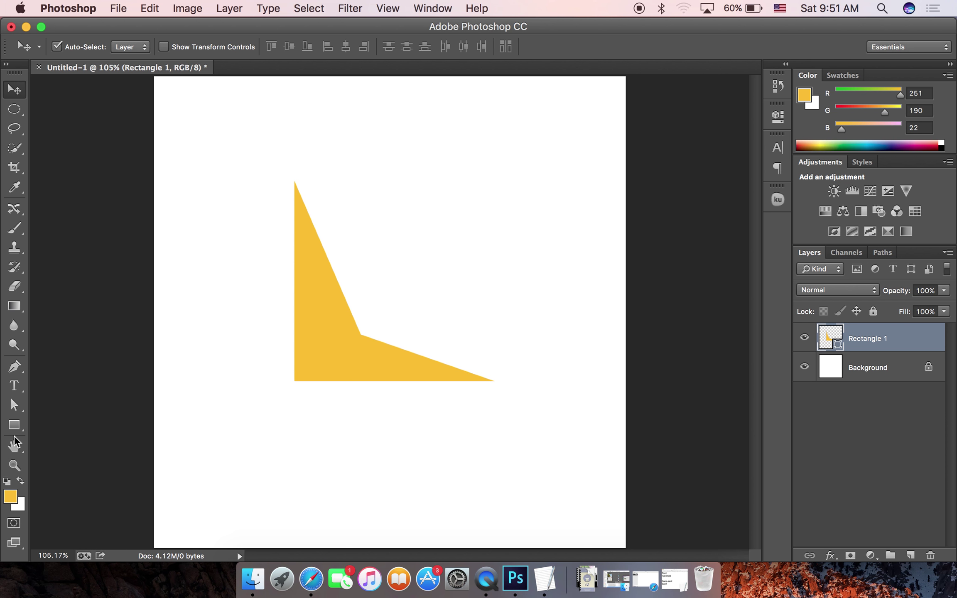
pyautogui.click(19, 405)
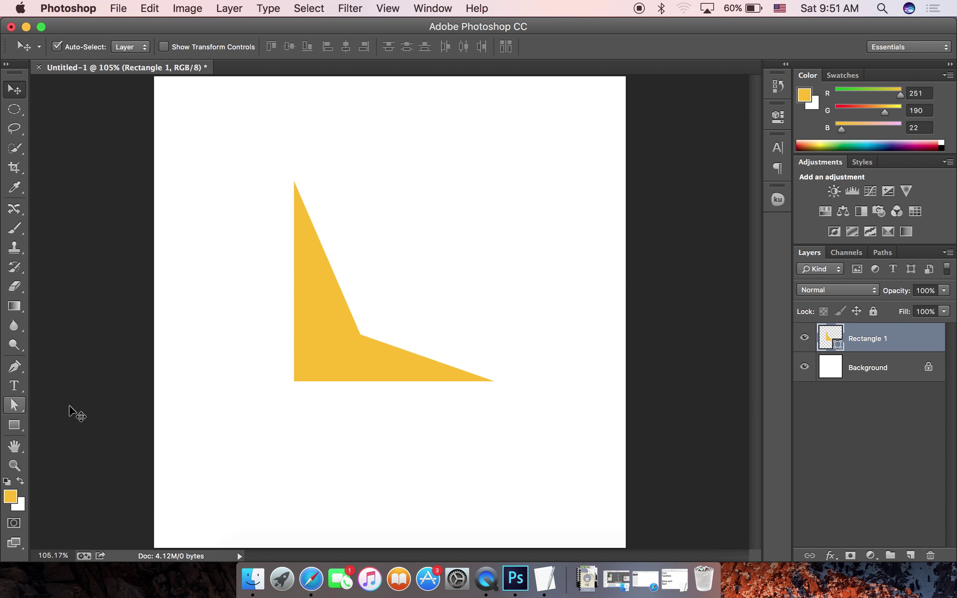
pyautogui.click(14, 424)
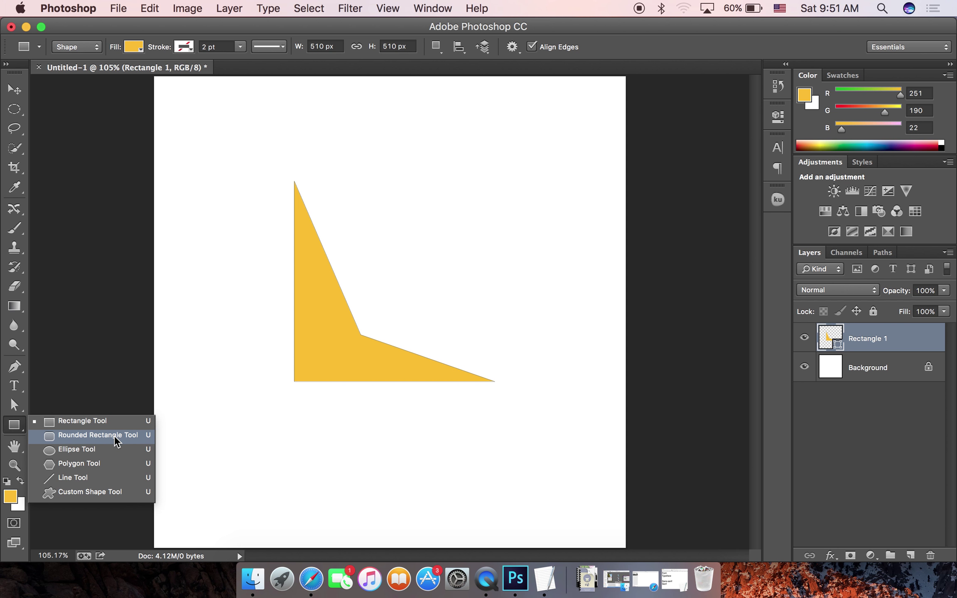
# Step: Draw a 627 × 391 px rounded rectangle with 10 px corners, delete Rectangle 1, and centre it
pyautogui.click(114, 435)
pyautogui.moveTo(196, 152); pyautogui.dragTo(441, 305)
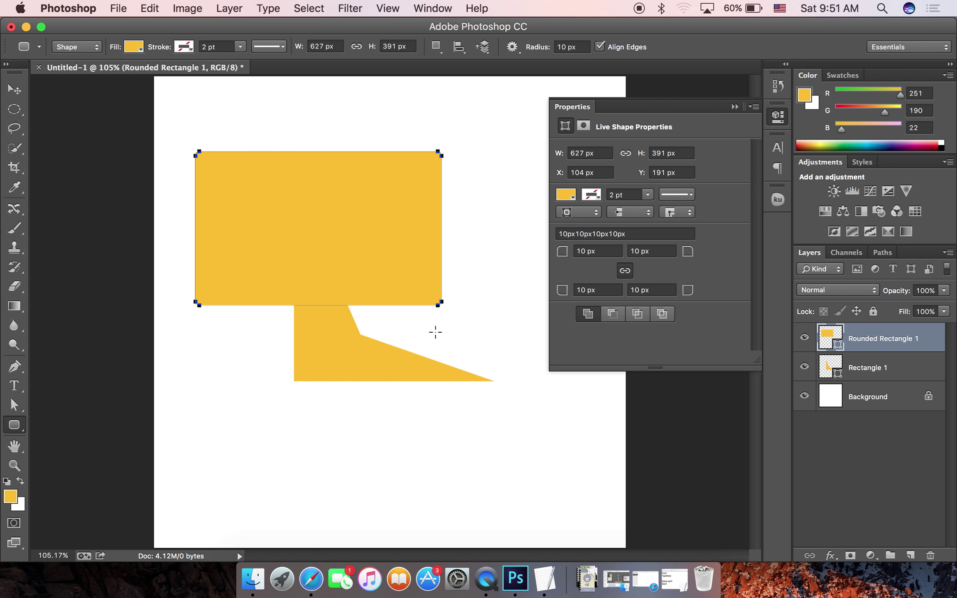
pyautogui.press('v')
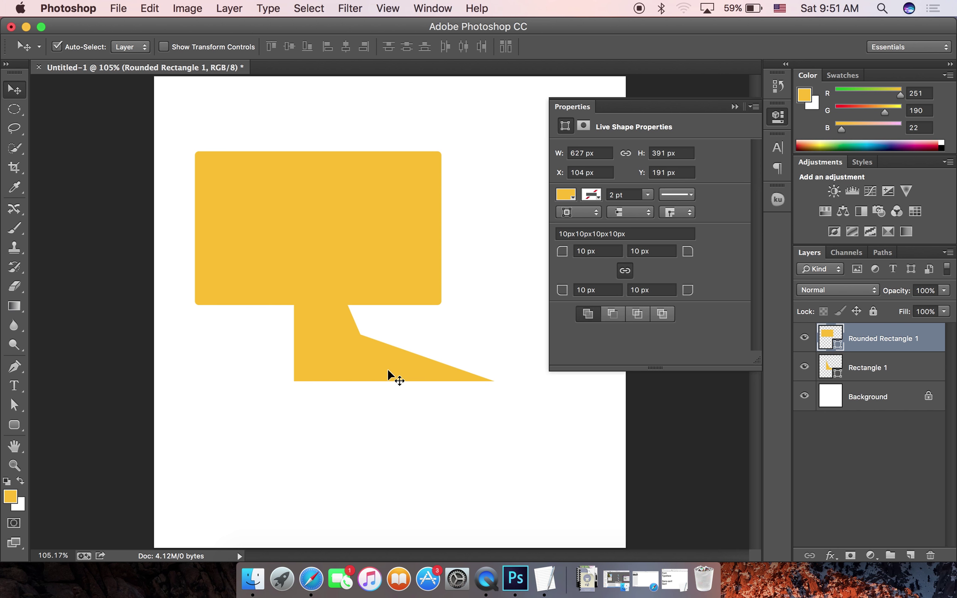
pyautogui.moveTo(390, 376); pyautogui.dragTo(446, 496)
pyautogui.press('Delete')
pyautogui.click(324, 242)
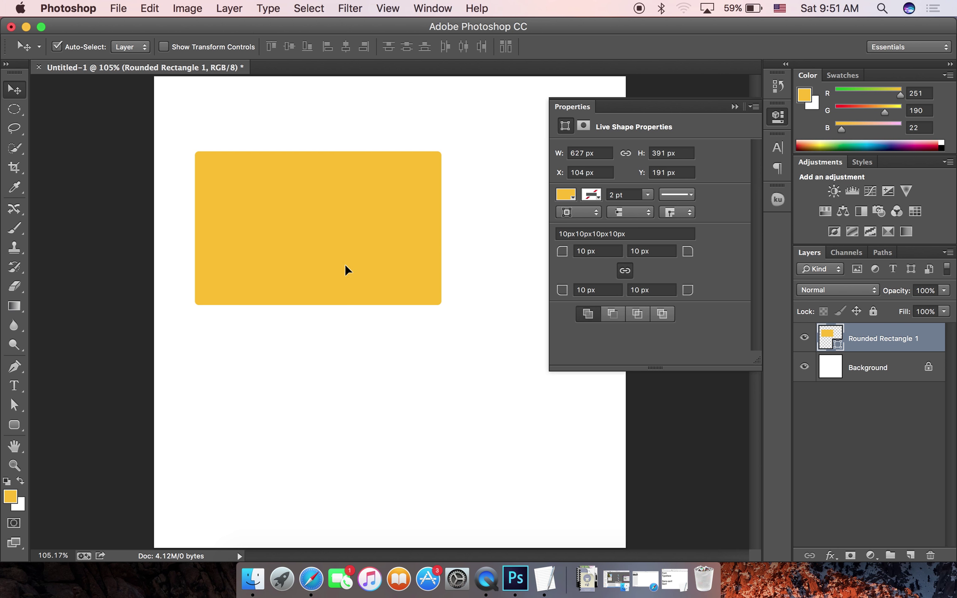
pyautogui.moveTo(342, 263); pyautogui.dragTo(388, 334)
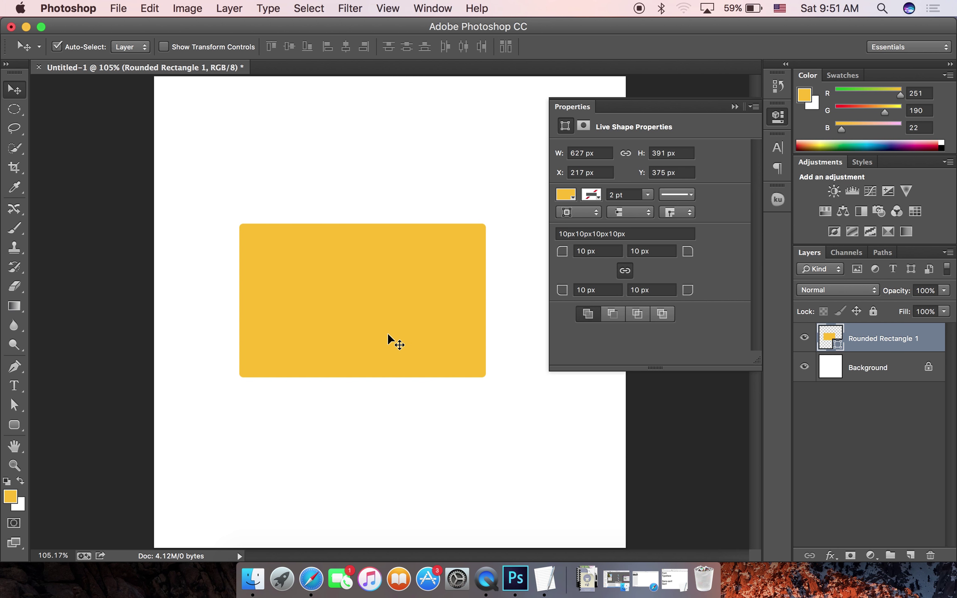
pyautogui.moveTo(375, 296)
pyautogui.mouseDown()
pyautogui.moveTo(387, 237)
pyautogui.moveTo(371, 254)
pyautogui.mouseUp()
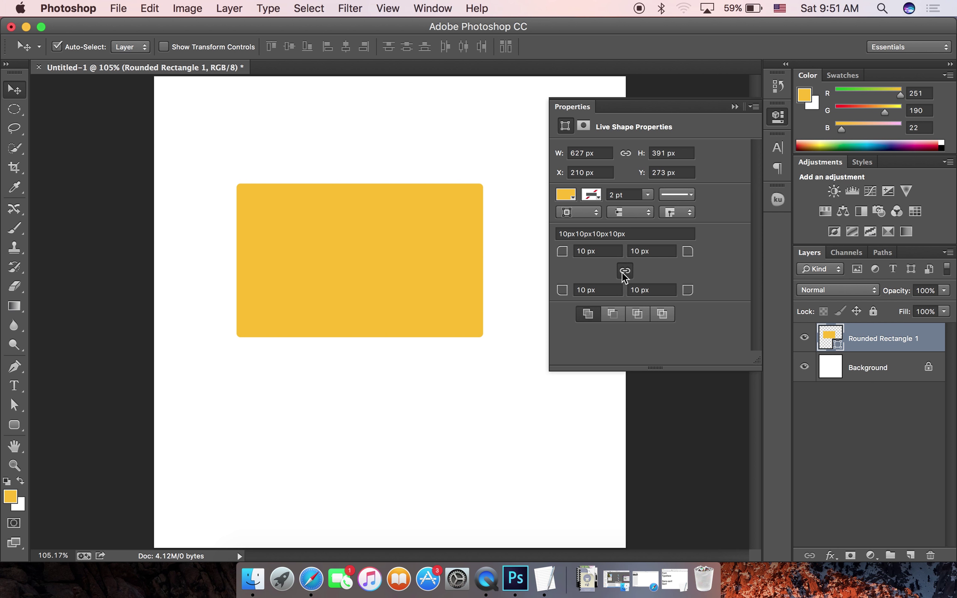
# Step: Set the rounded rectangle's top-left corner radius to 20 px and top-right radius to 70 px
pyautogui.click(598, 249)
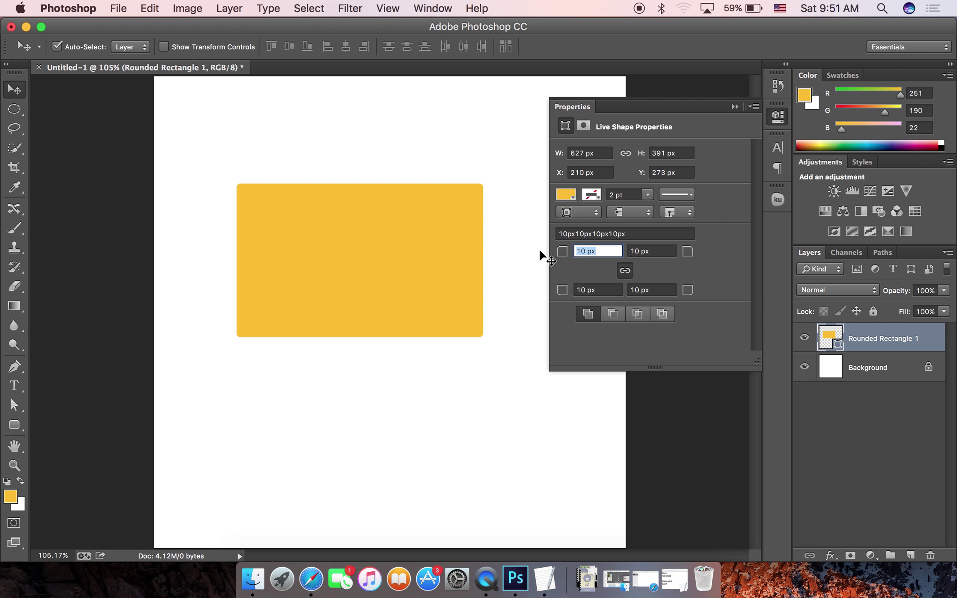
pyautogui.write('20')
pyautogui.click(656, 251)
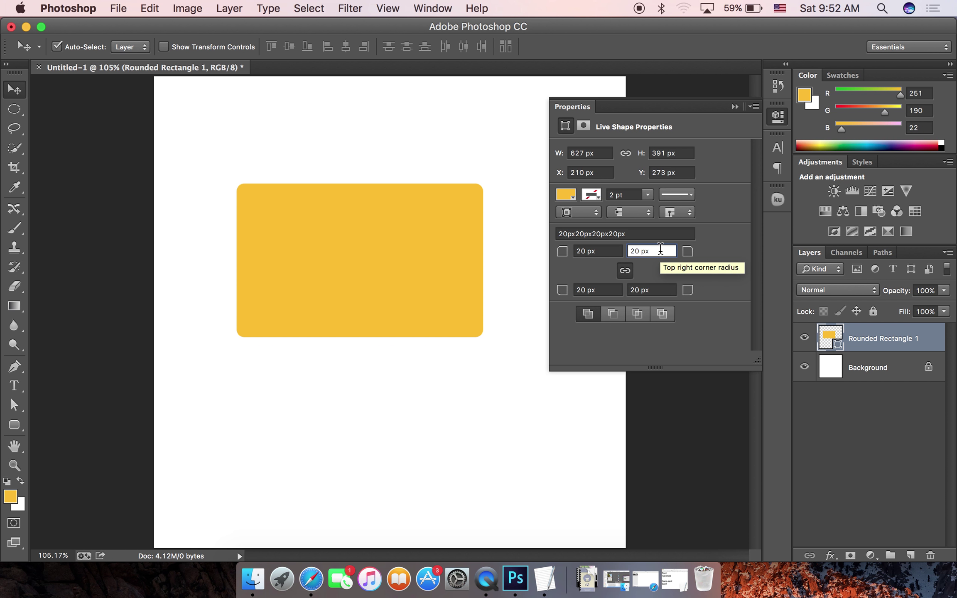
pyautogui.tripleClick(660, 246)
pyautogui.write('28')
pyautogui.press('Return')
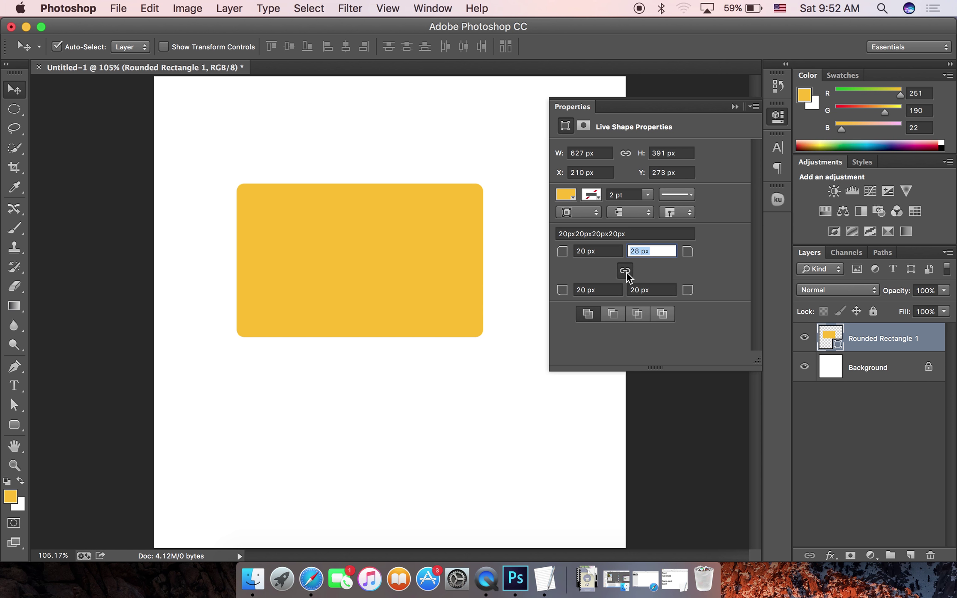
pyautogui.write('70')
pyautogui.click(596, 253)
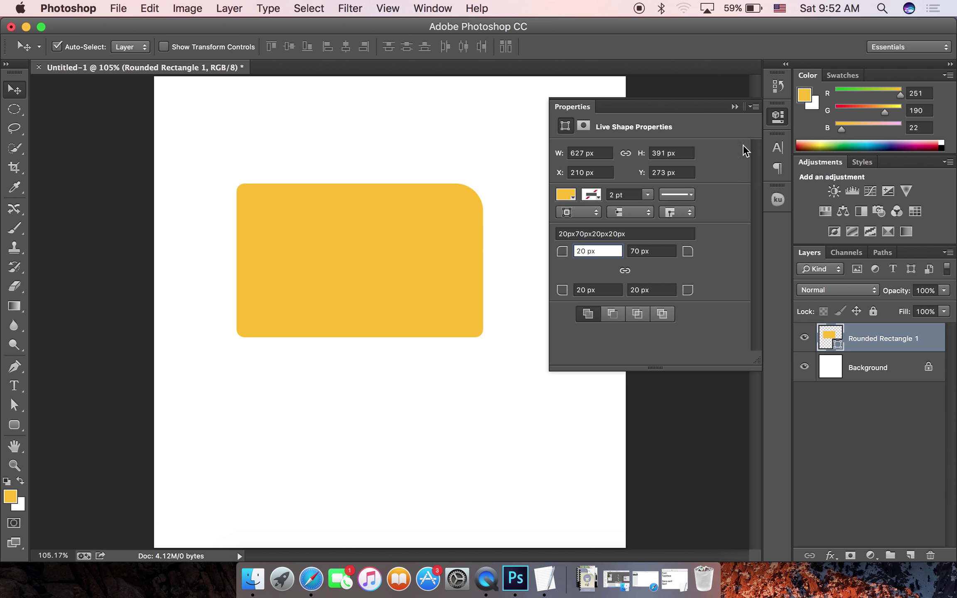
pyautogui.click(734, 106)
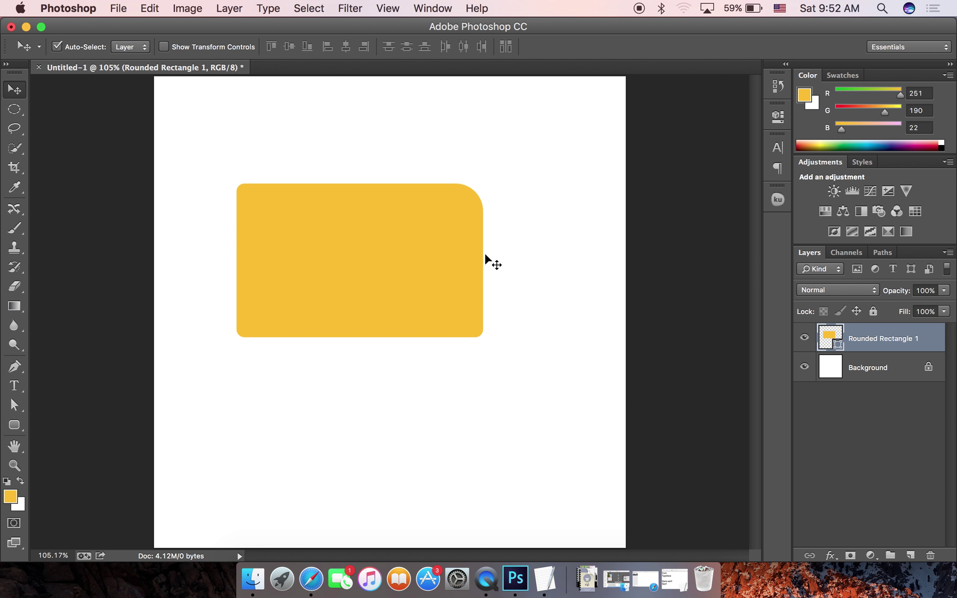
# Step: Reposition the yellow rounded rectangle, finally moving it to the right
pyautogui.moveTo(433, 259); pyautogui.dragTo(485, 205)
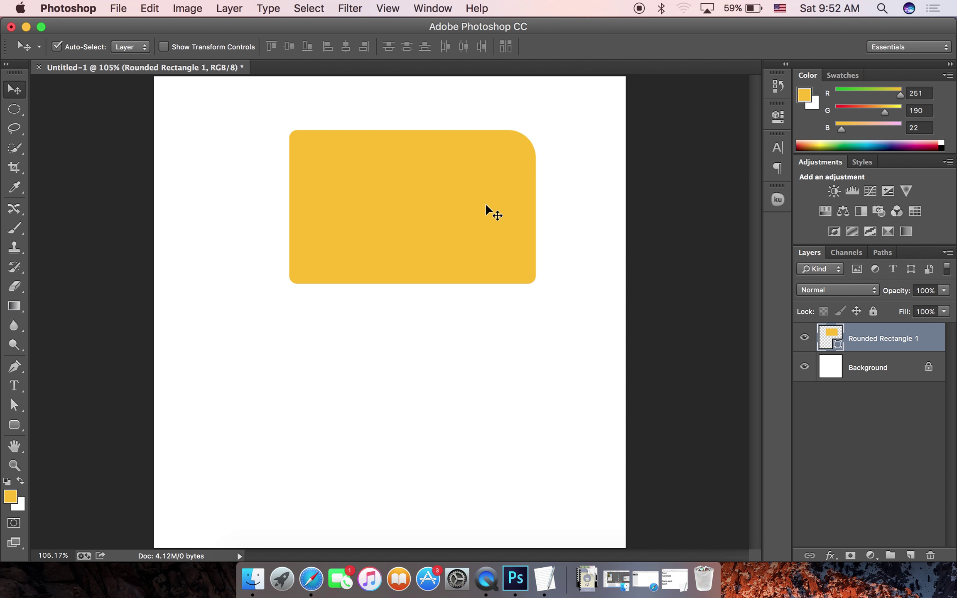
pyautogui.moveTo(483, 234); pyautogui.dragTo(427, 308)
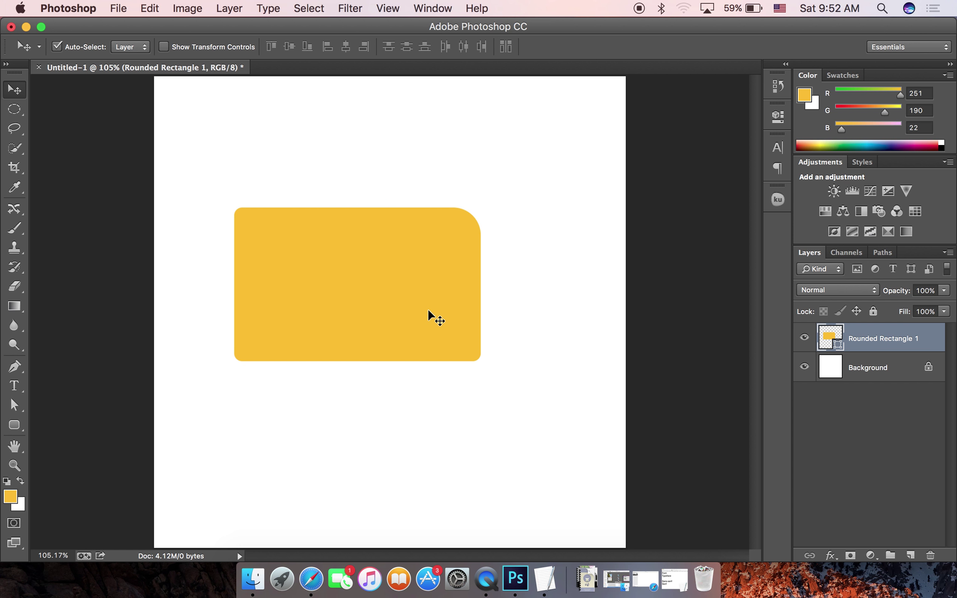
pyautogui.moveTo(412, 280); pyautogui.dragTo(483, 278)
# Step: Delete the rounded rectangle and draw a large fleur-de-lis custom shape on the canvas
pyautogui.press('Delete')
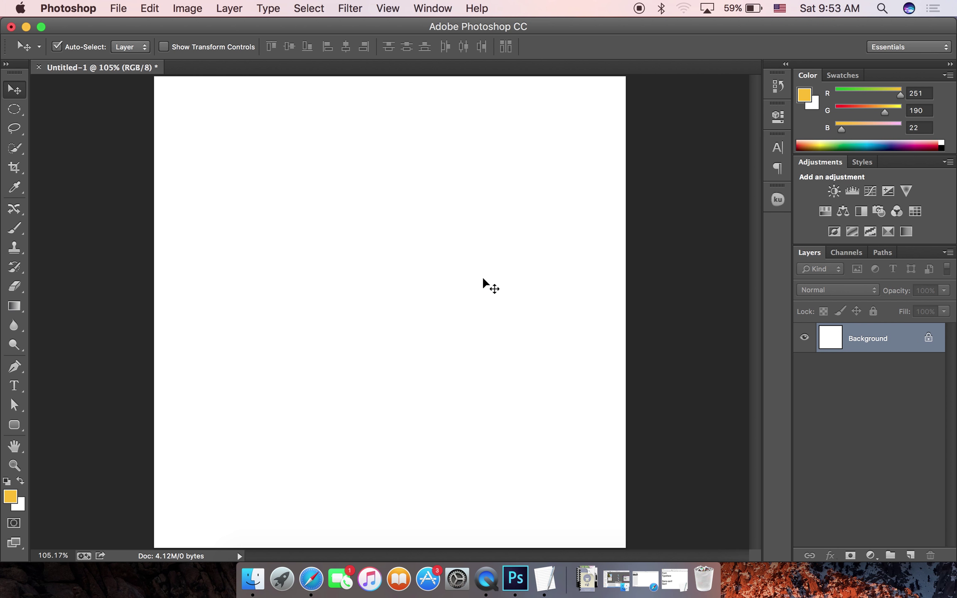
pyautogui.click(16, 423)
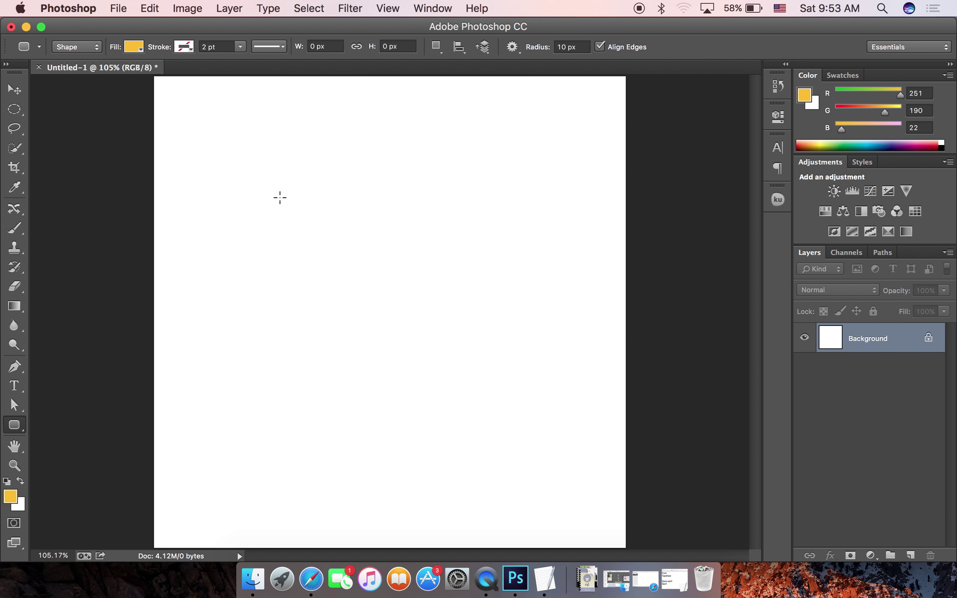
pyautogui.click(14, 424)
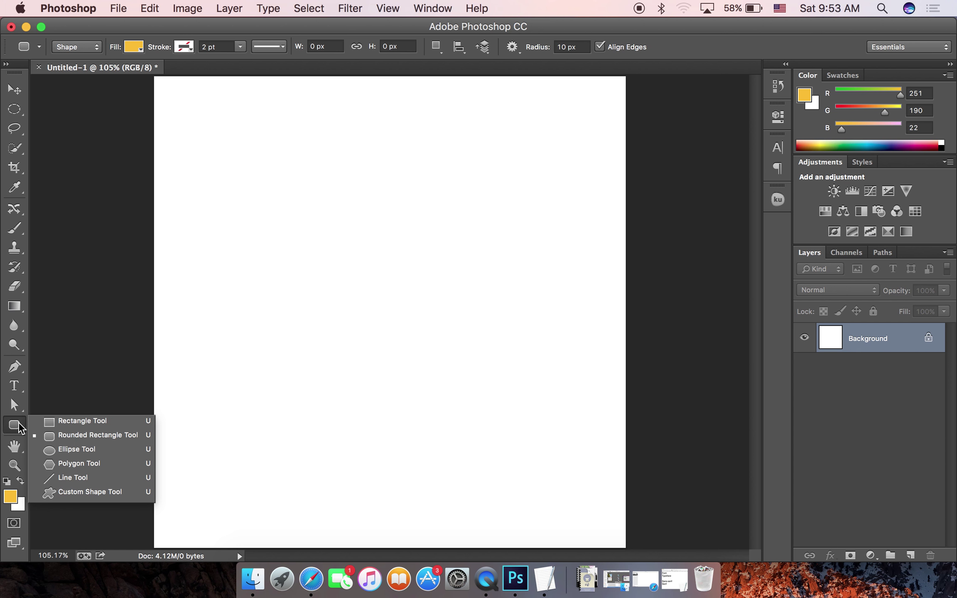
pyautogui.click(90, 495)
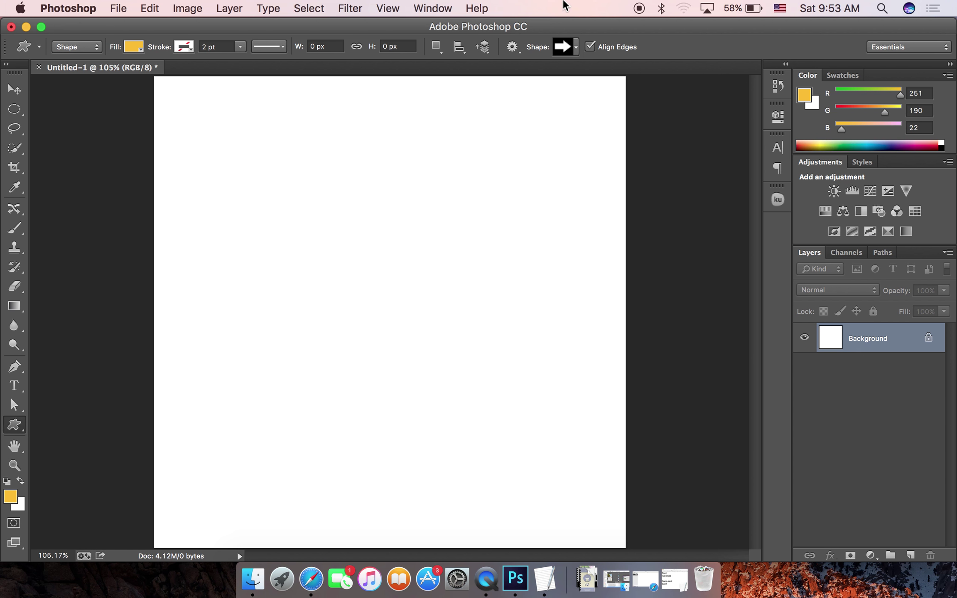
pyautogui.click(568, 50)
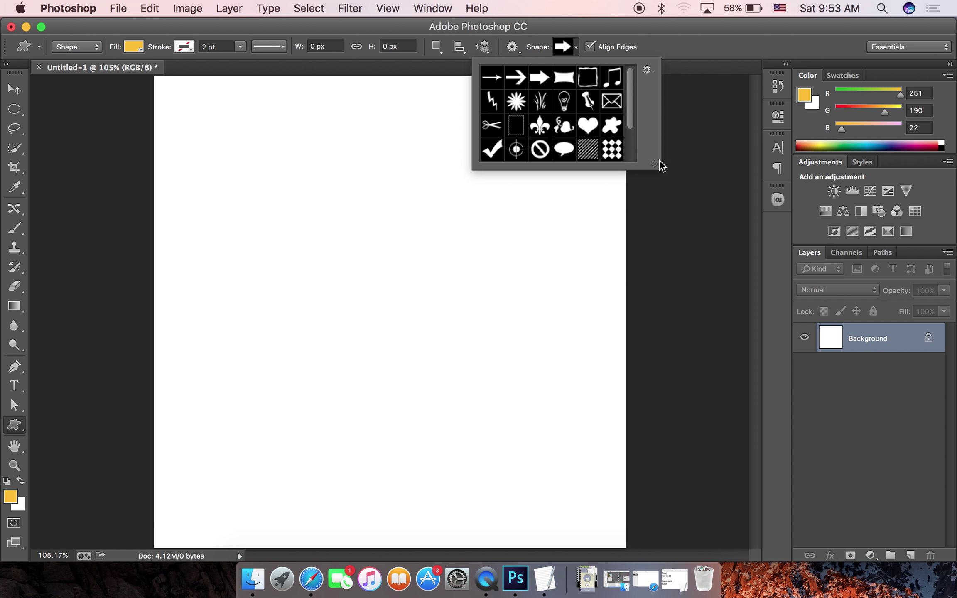
pyautogui.moveTo(655, 165); pyautogui.dragTo(705, 276)
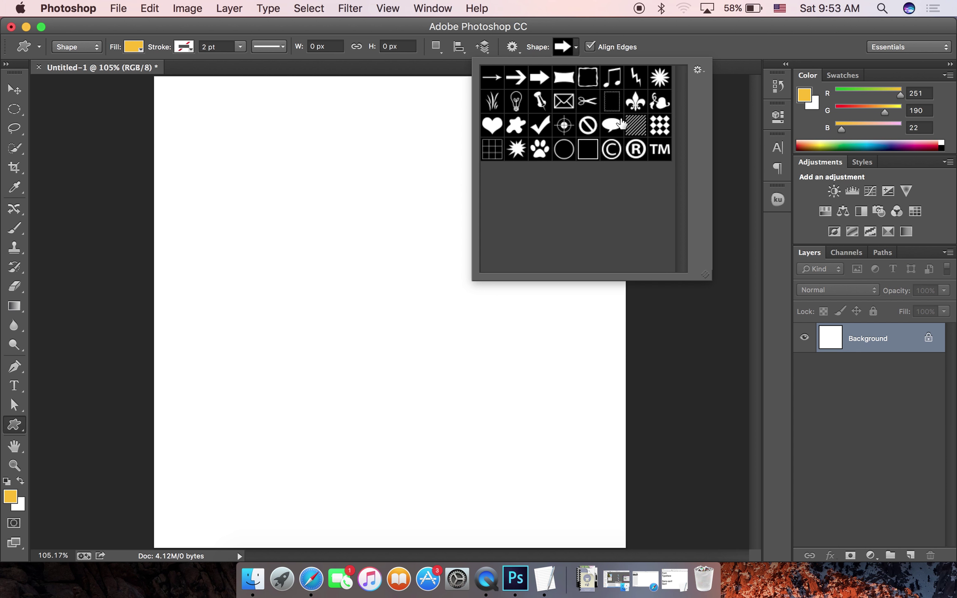
pyautogui.doubleClick(636, 101)
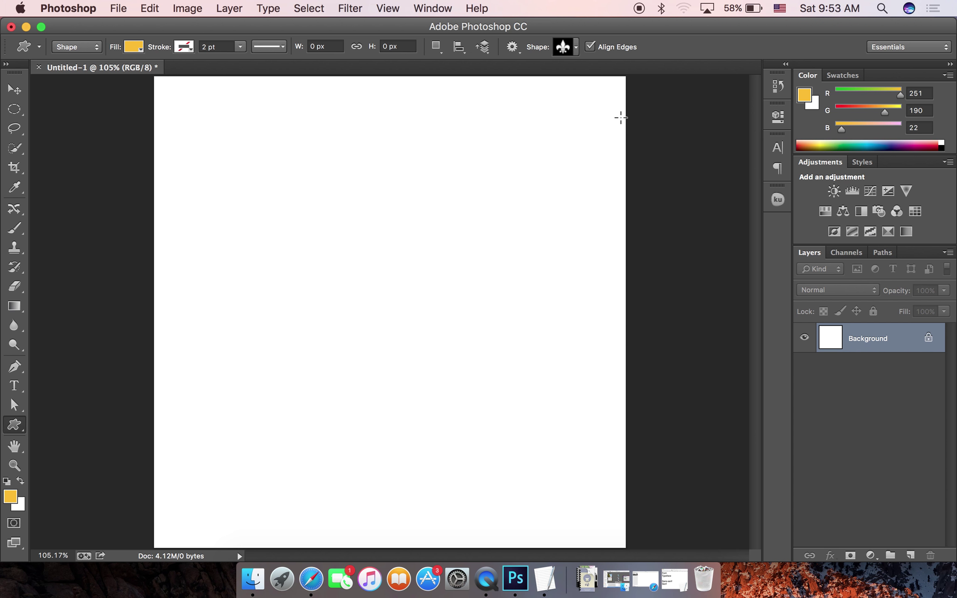
pyautogui.moveTo(316, 227); pyautogui.dragTo(522, 478)
# Step: Delete the large fleur-de-lis and redraw a smaller 397 × 417 px one near the canvas centre
pyautogui.press('v')
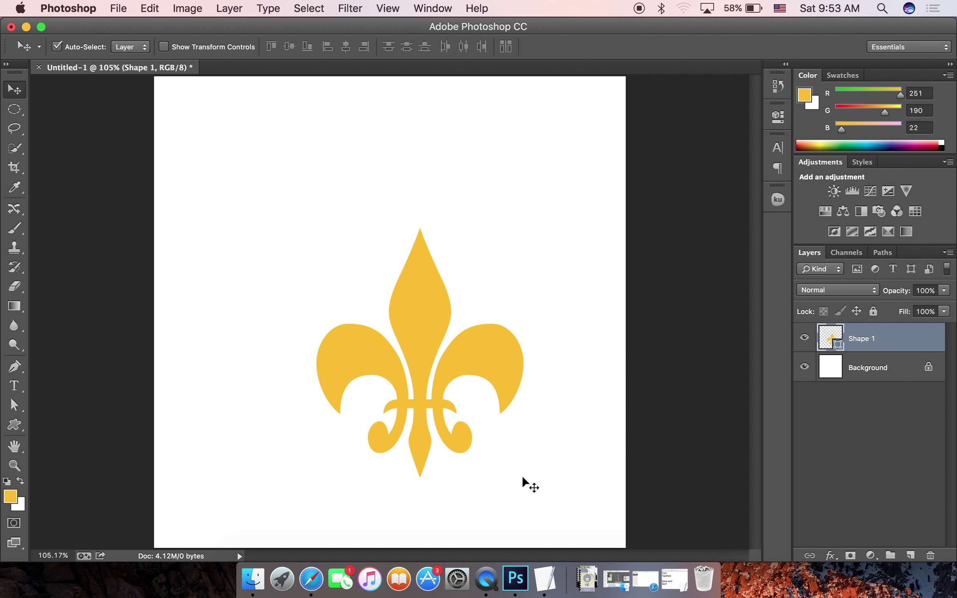
pyautogui.press('a')
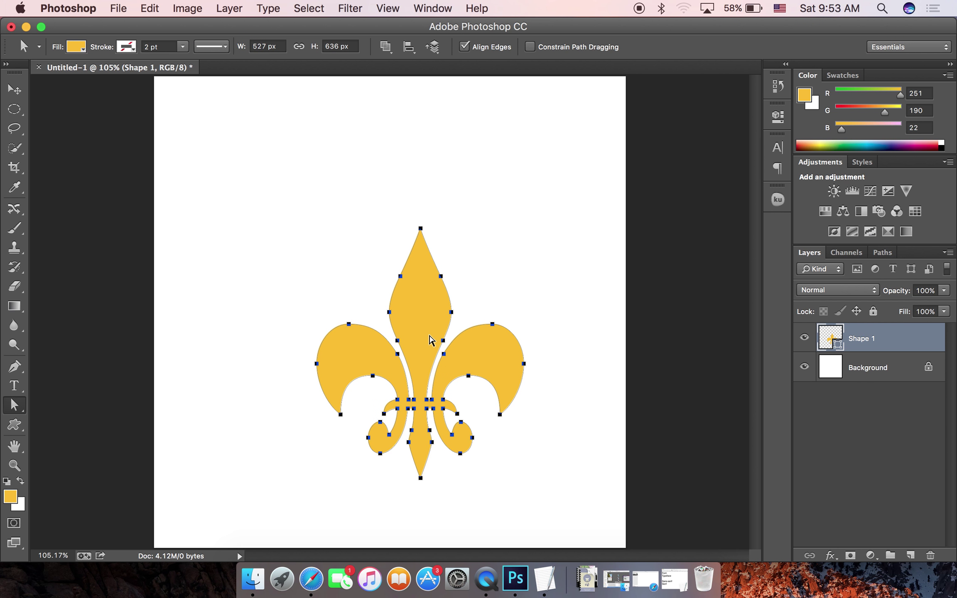
pyautogui.press('v')
pyautogui.moveTo(415, 322); pyautogui.dragTo(419, 276)
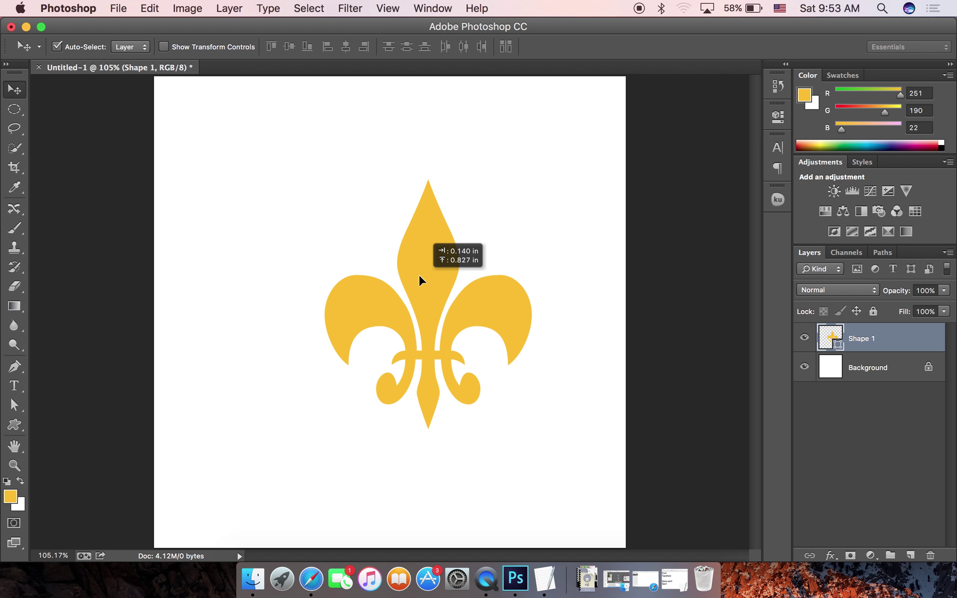
pyautogui.press('BackSpace')
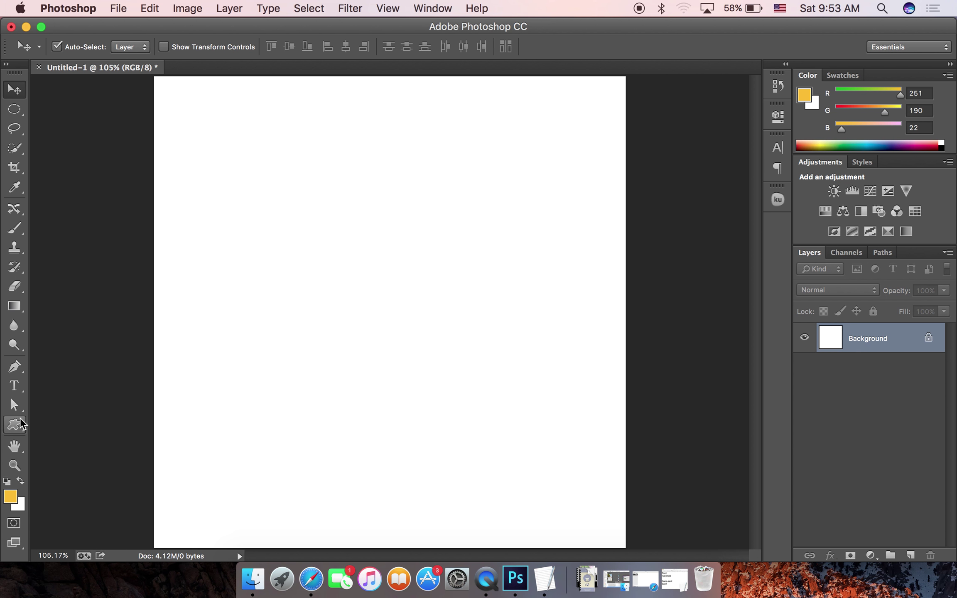
pyautogui.click(19, 425)
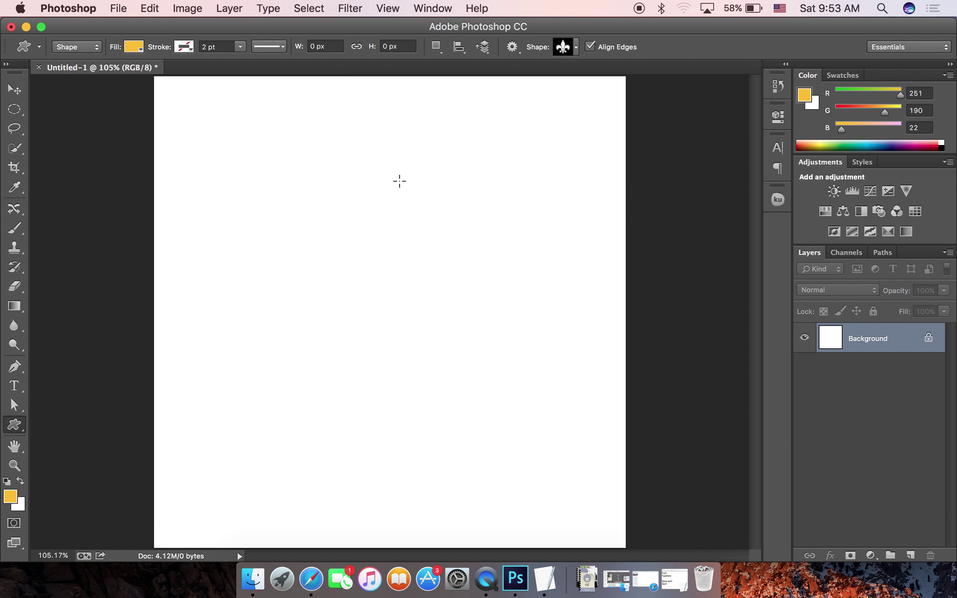
pyautogui.moveTo(325, 241); pyautogui.dragTo(491, 400)
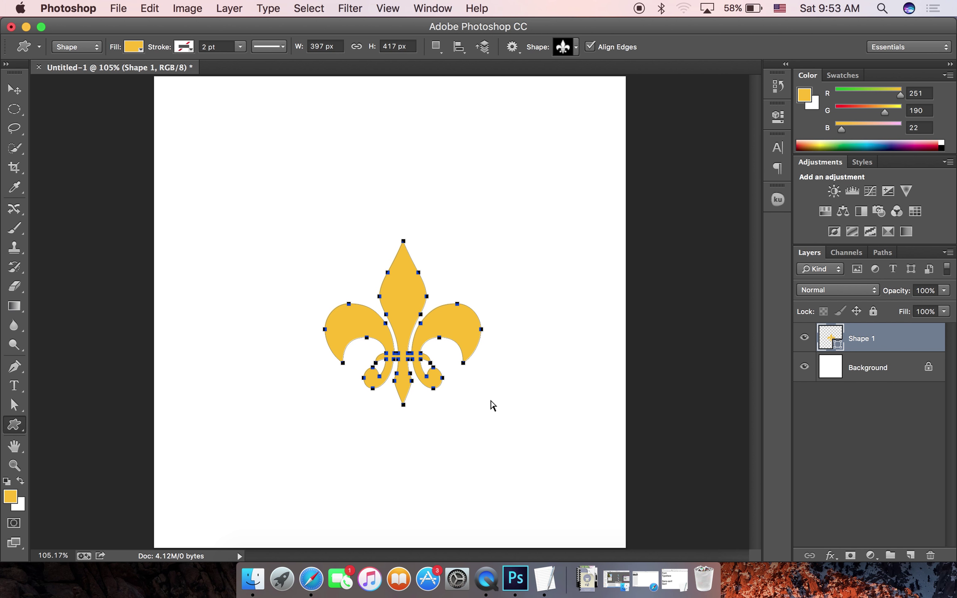
pyautogui.press('a')
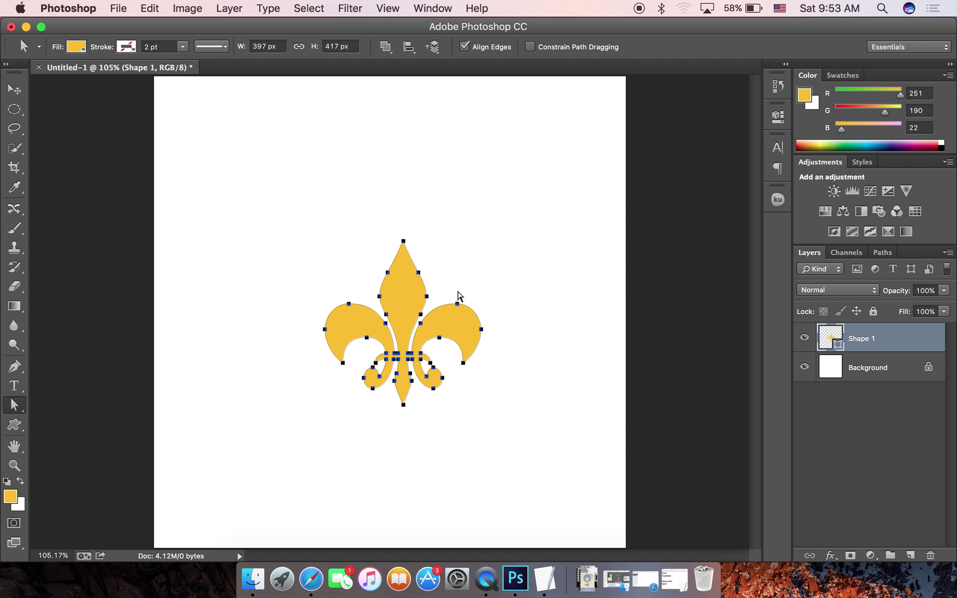
# Step: Drag an anchor on the fleur-de-lis's right petal upward into a tall spike, then reselect Shape 1
pyautogui.click(457, 303)
pyautogui.moveTo(457, 304); pyautogui.dragTo(475, 190)
pyautogui.press('v')
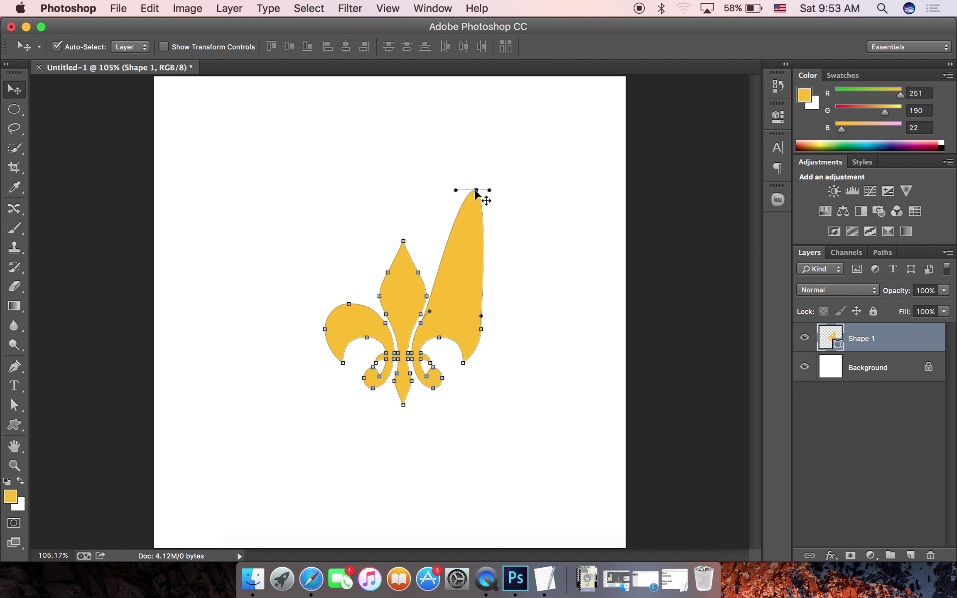
pyautogui.click(551, 323)
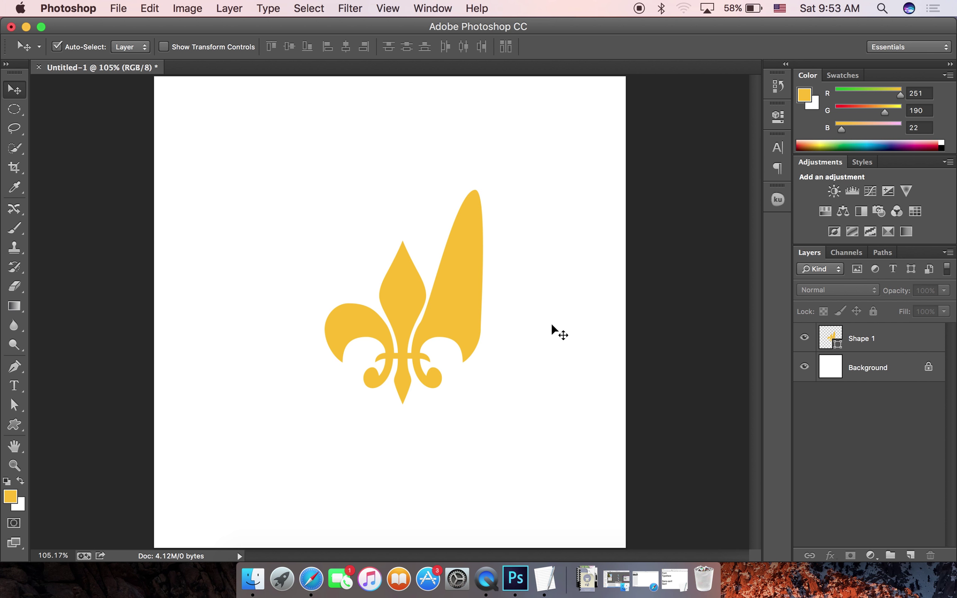
pyautogui.click(443, 340)
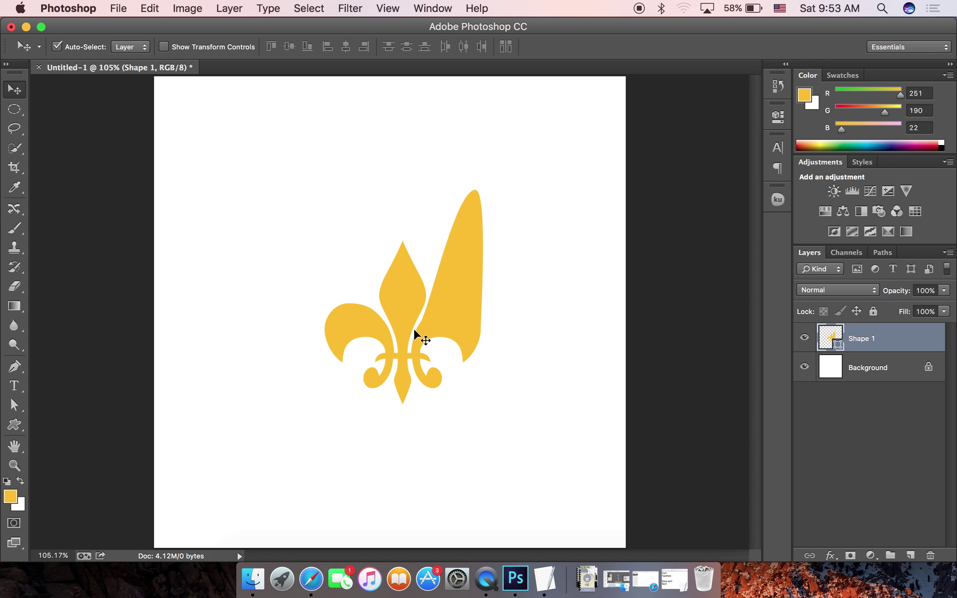
pyautogui.click(160, 10)
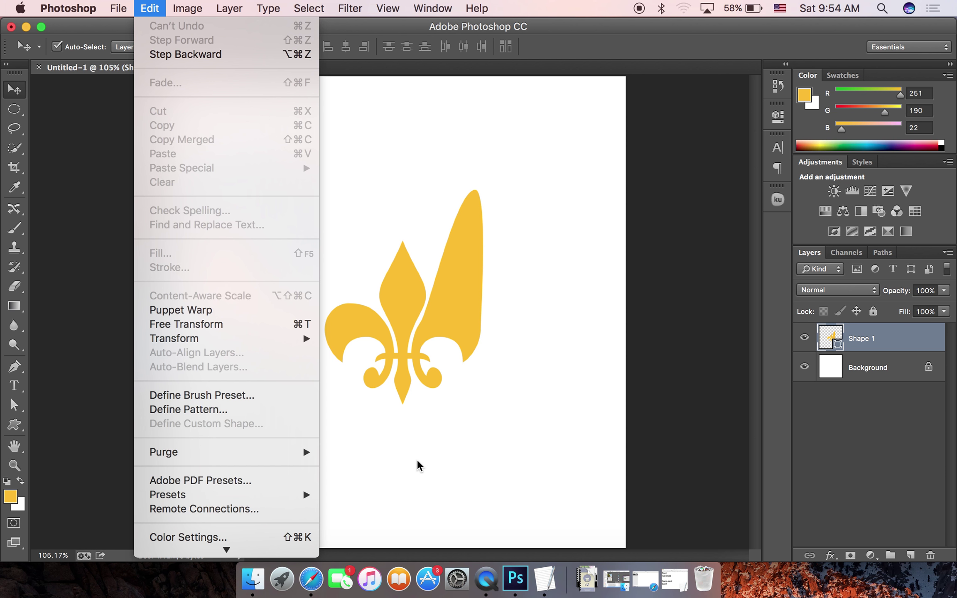
pyautogui.click(499, 458)
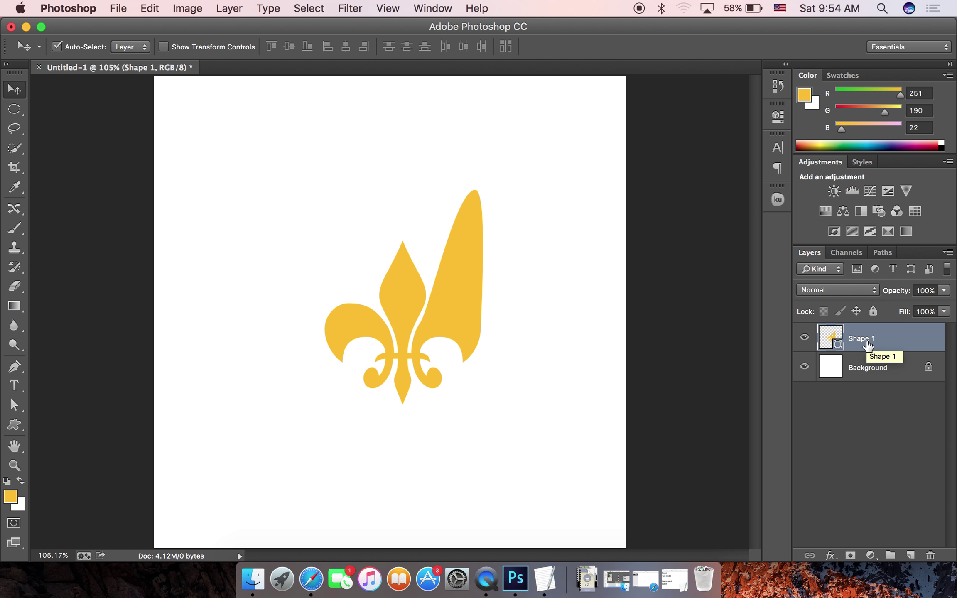
pyautogui.click(869, 376)
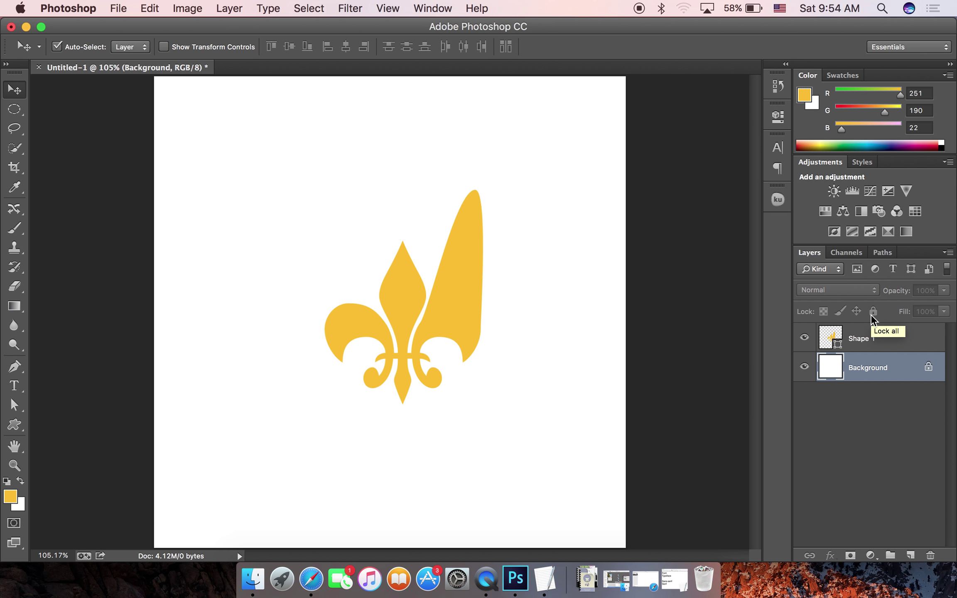
pyautogui.doubleClick(925, 370)
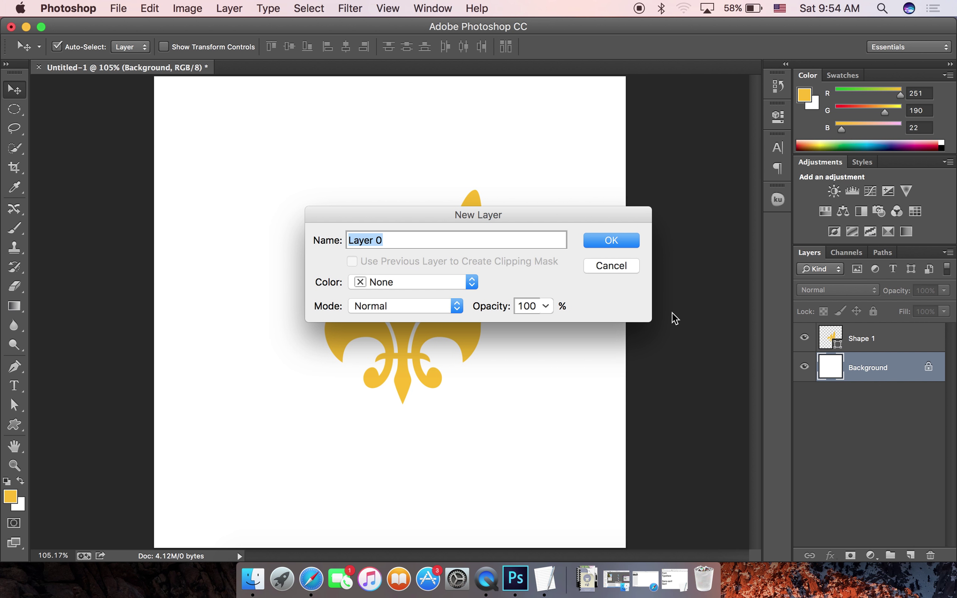
pyautogui.click(627, 243)
pyautogui.press('BackSpace')
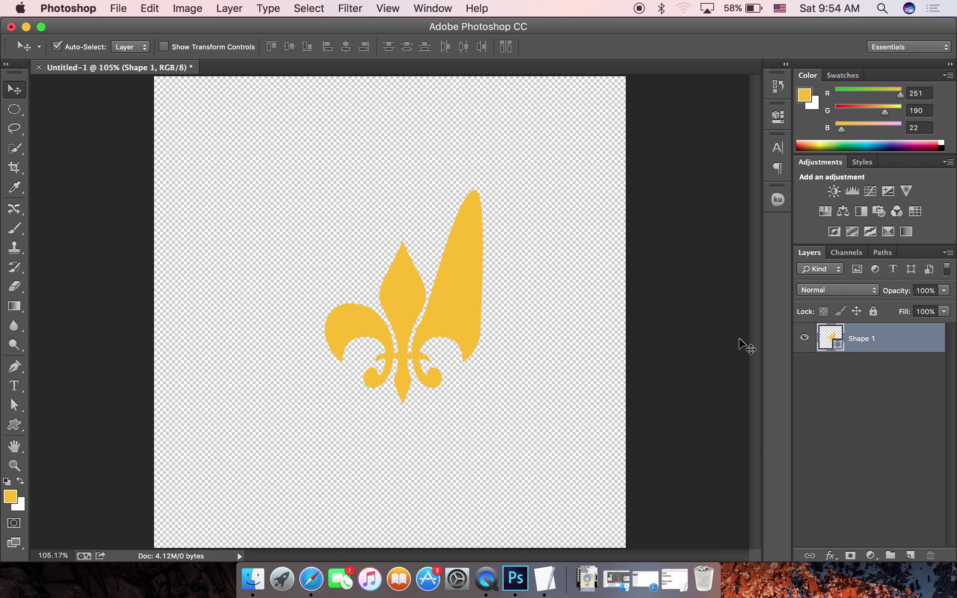
pyautogui.click(150, 9)
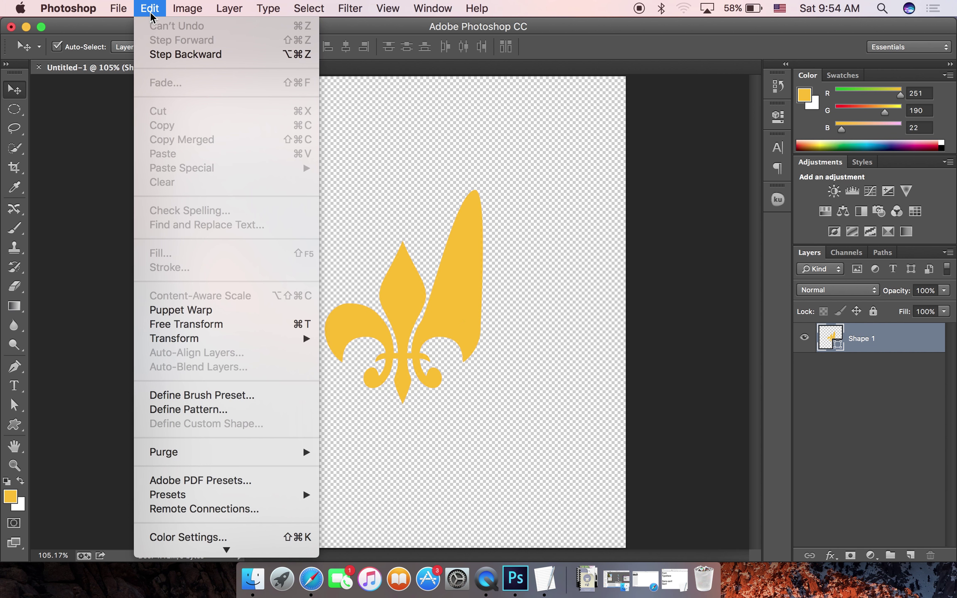
pyautogui.click(537, 384)
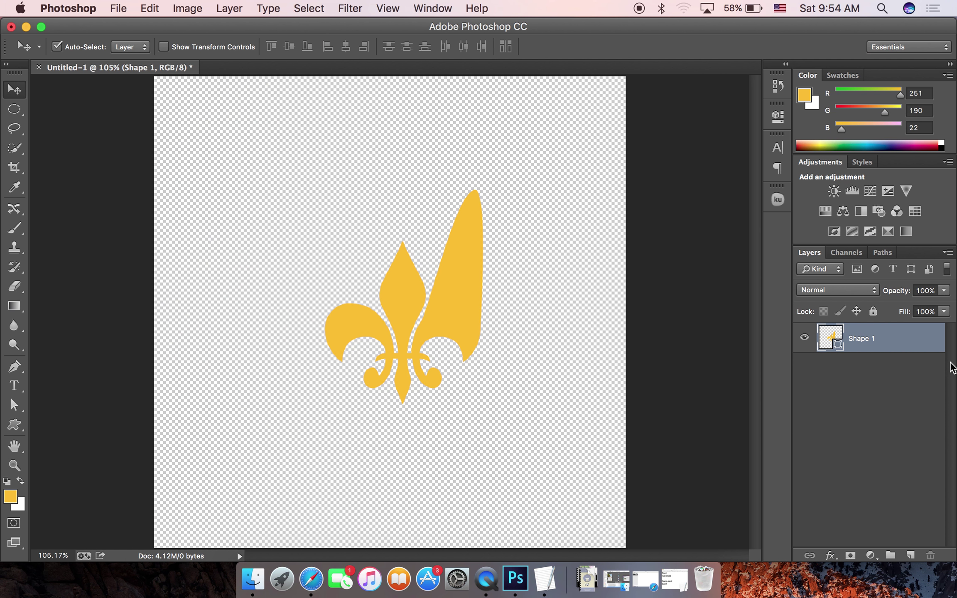
pyautogui.rightClick(910, 347)
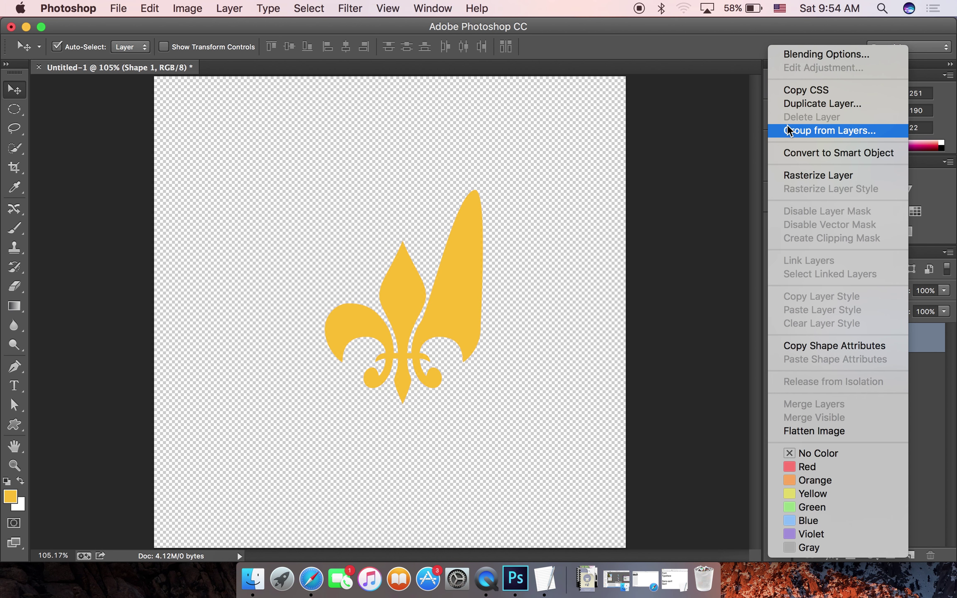
pyautogui.click(558, 248)
pyautogui.click(13, 425)
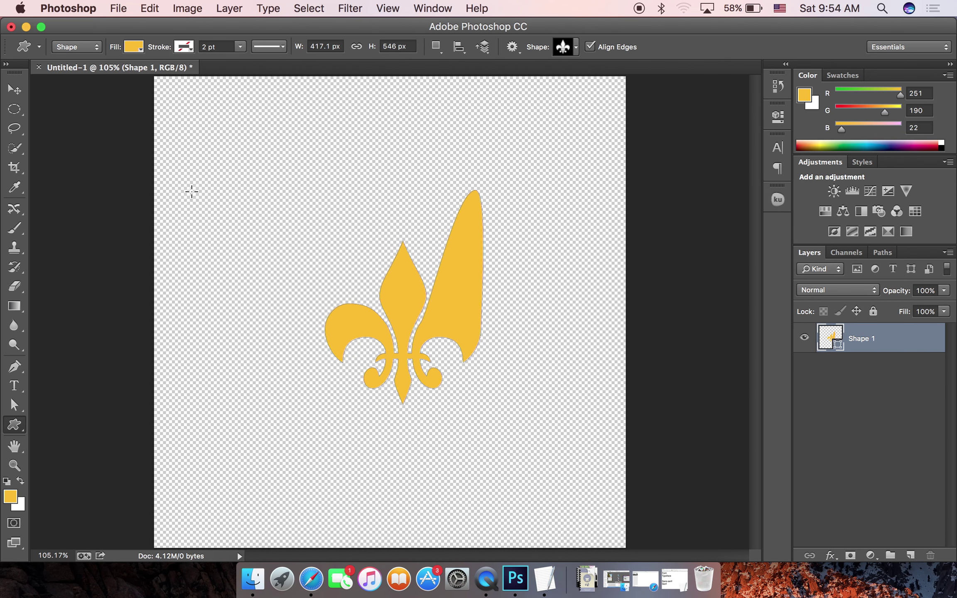
pyautogui.click(145, 6)
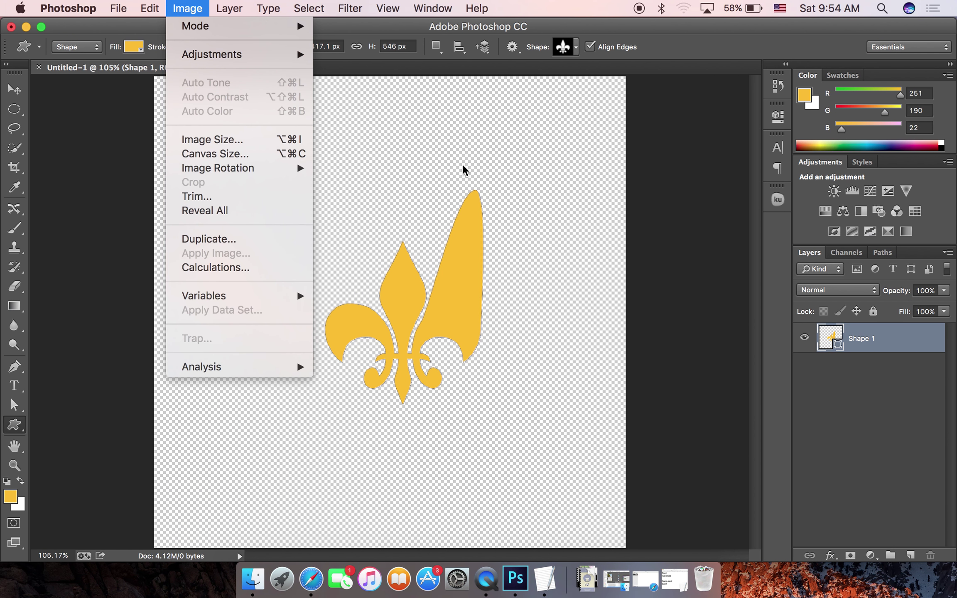
pyautogui.click(577, 295)
pyautogui.click(473, 293)
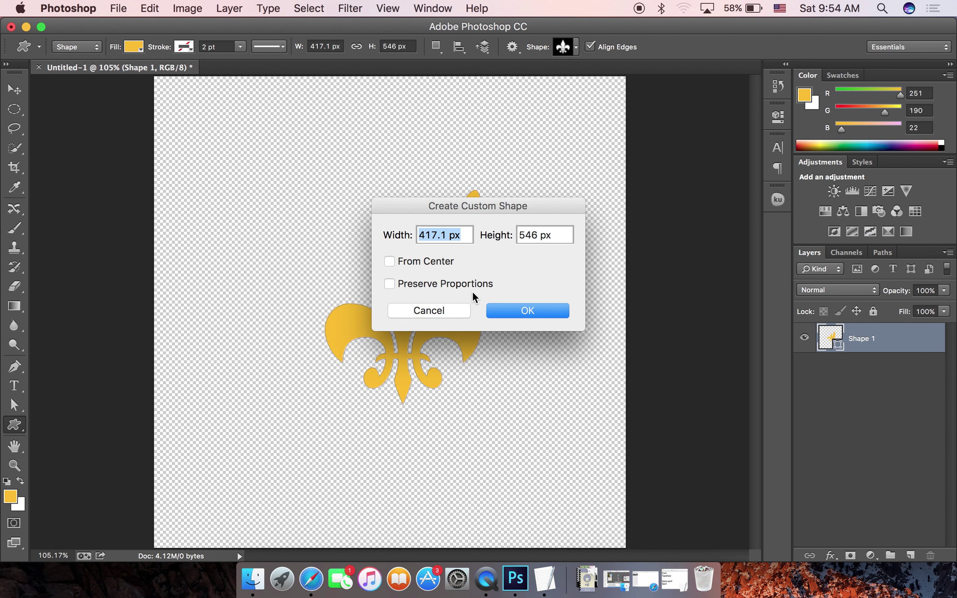
pyautogui.click(450, 311)
pyautogui.press('v')
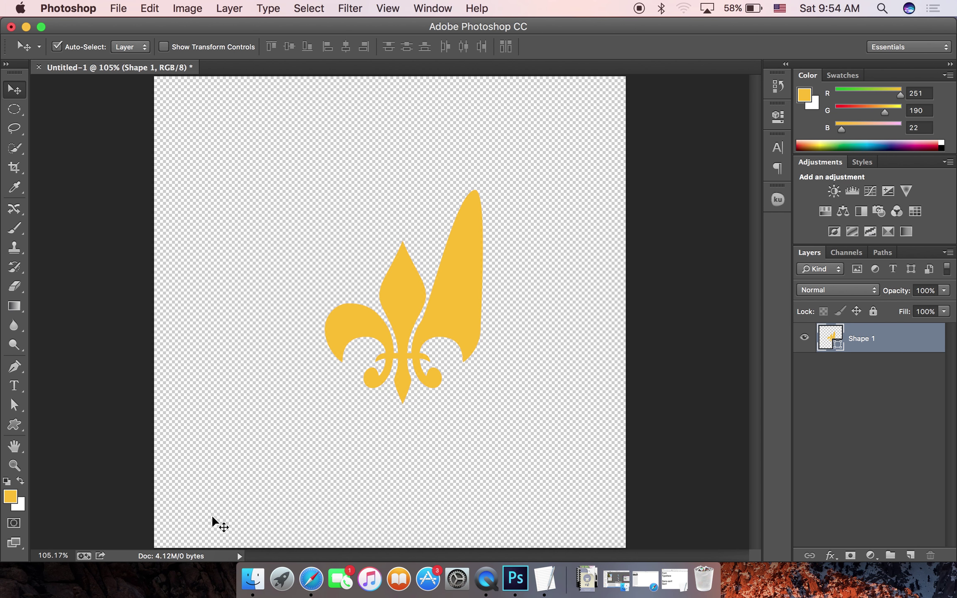
pyautogui.click(160, 8)
pyautogui.moveTo(174, 338)
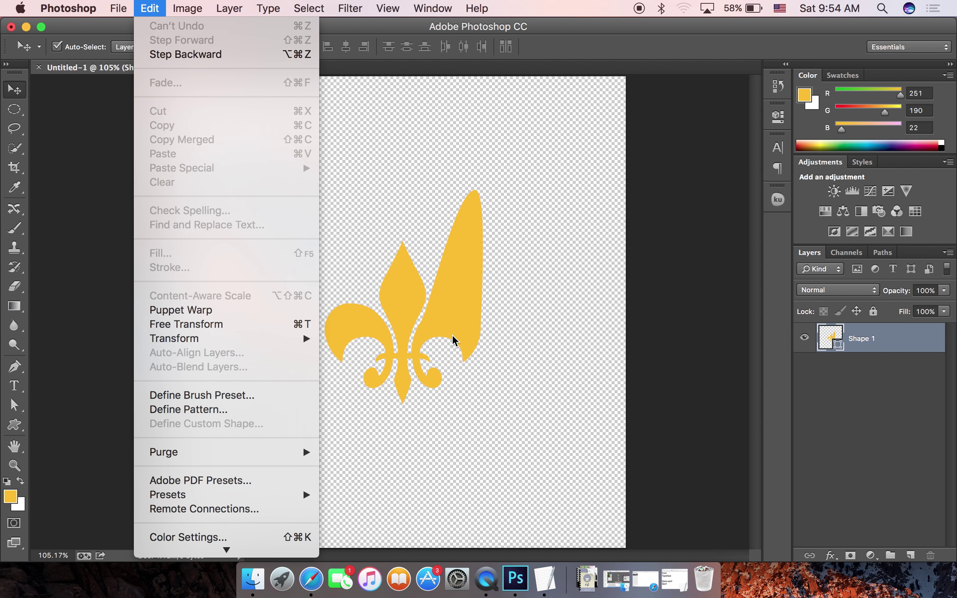
pyautogui.click(555, 387)
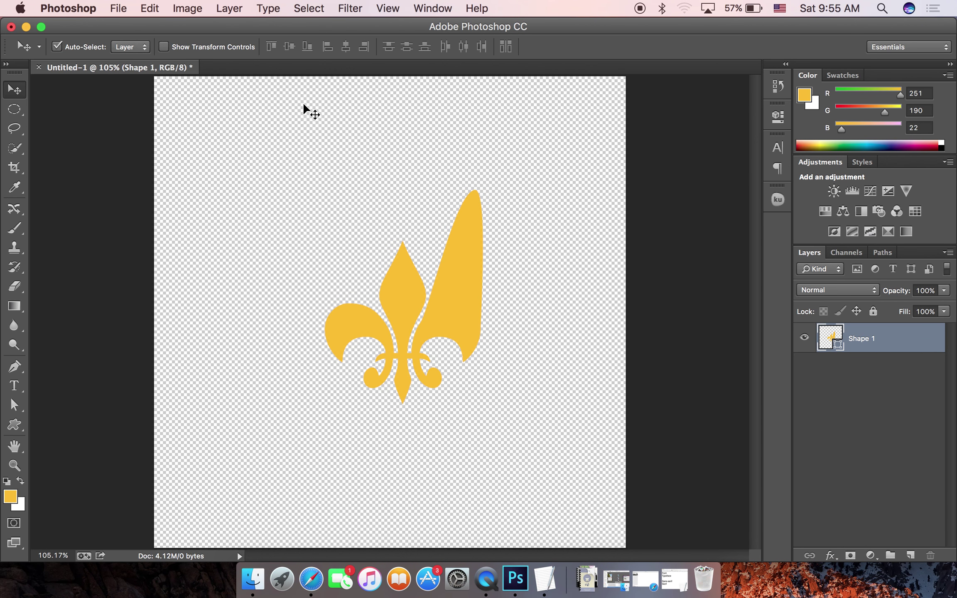
# Step: Deselect Shape 1 and undo to bring back the white Background beneath the fleur-de-lis
pyautogui.click(140, 176)
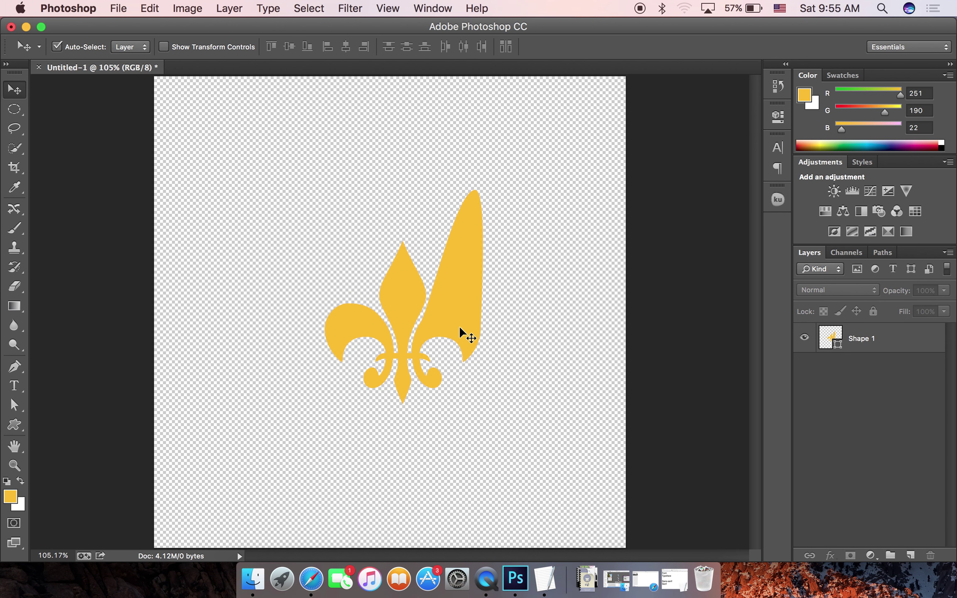
pyautogui.hotkey('ctrl', 'z')
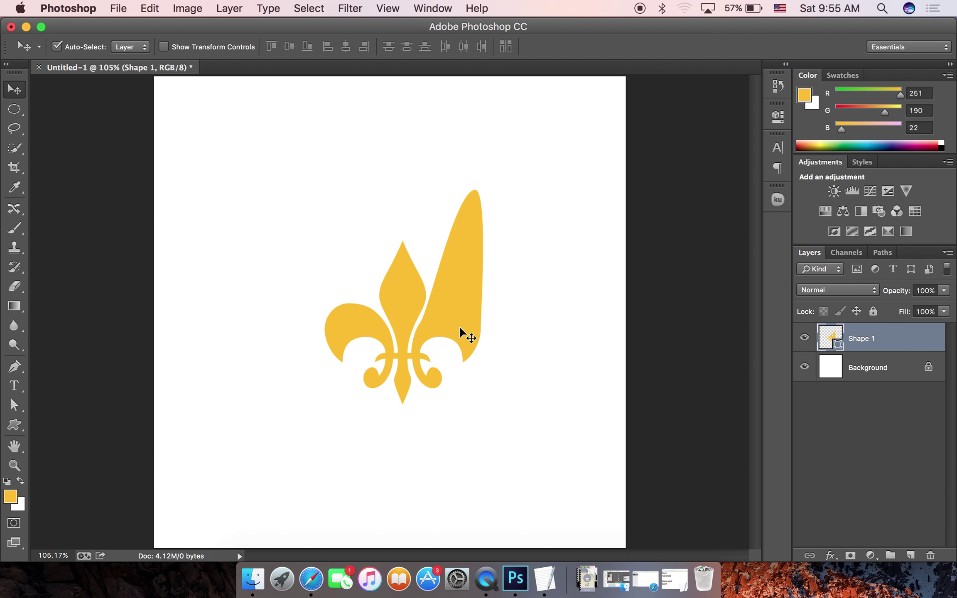
# Step: Undo the fleur-de-lis and create a 100 × 100 px yellow rectangle at a clicked canvas point
pyautogui.hotkey('ctrl', 'z')
pyautogui.click(15, 432)
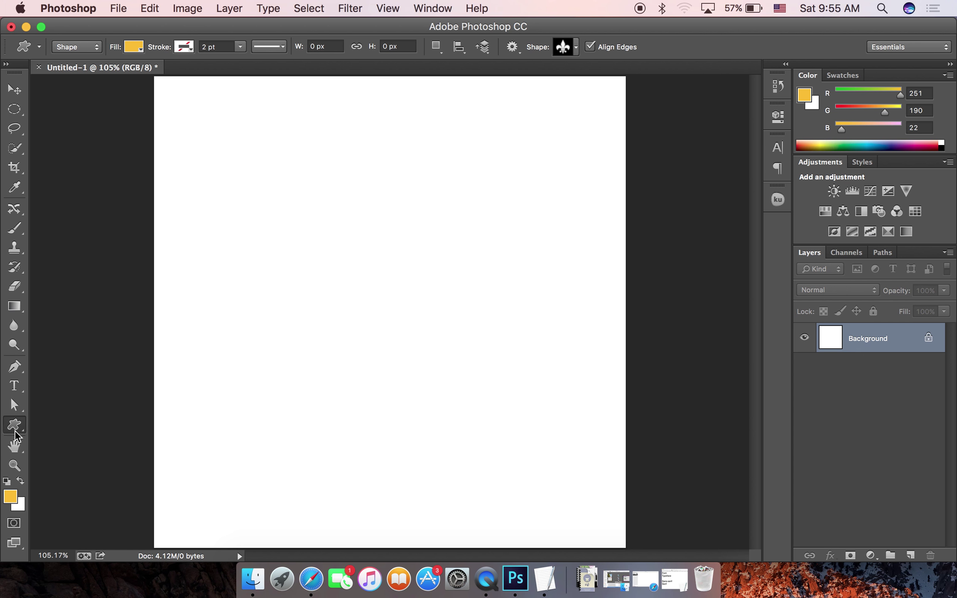
pyautogui.rightClick(14, 432)
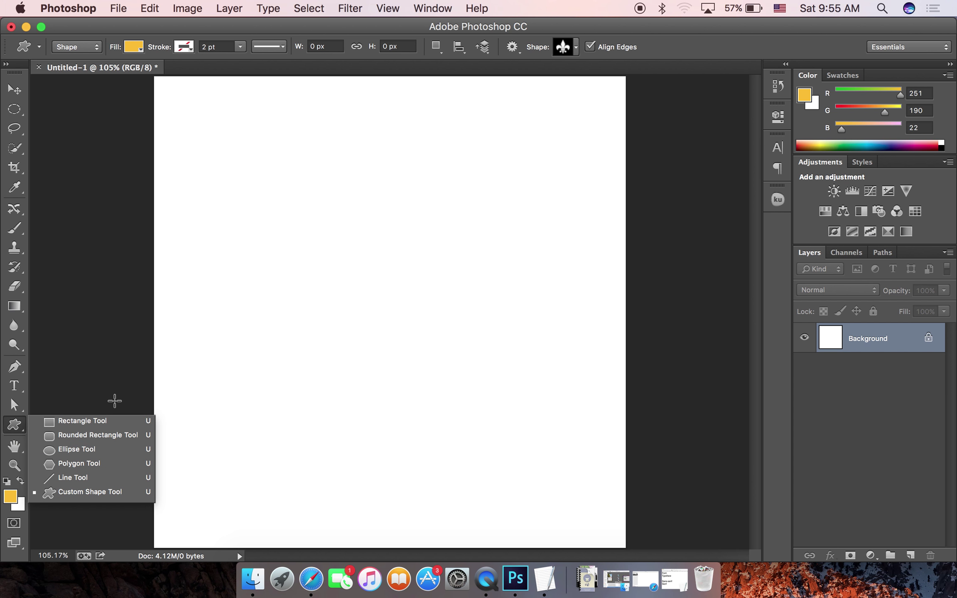
pyautogui.click(93, 420)
pyautogui.click(427, 319)
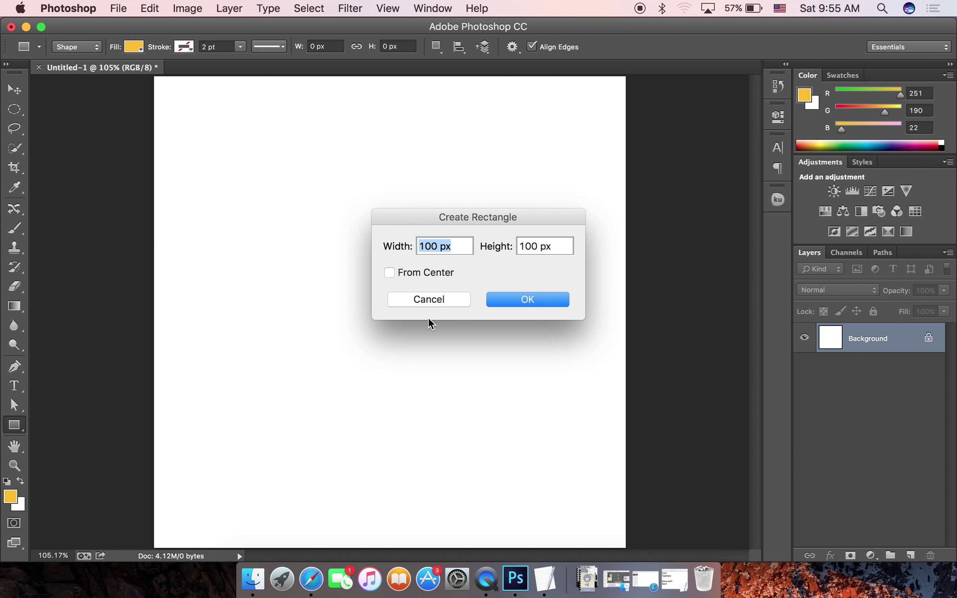
pyautogui.click(510, 298)
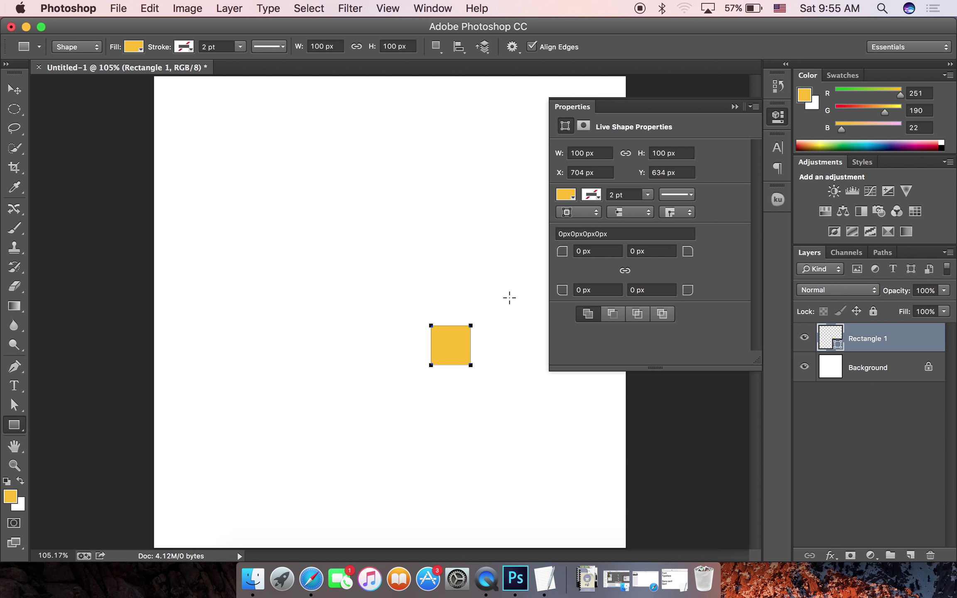
pyautogui.press('v')
pyautogui.click(733, 107)
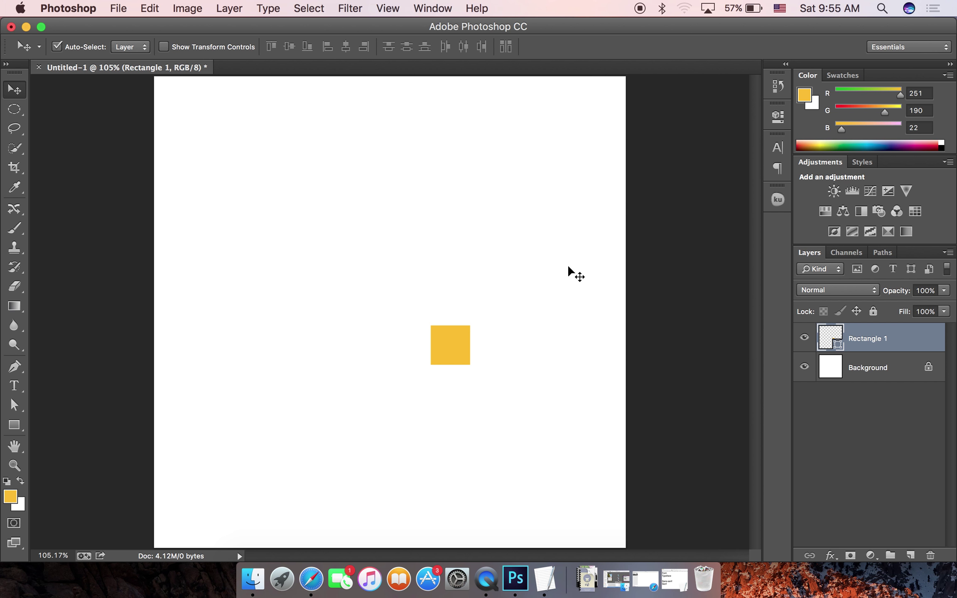
# Step: Undo an accidental copy and scale the yellow square up to about 4.1 inches with Free Transform
pyautogui.moveTo(424, 319)
pyautogui.mouseDown()
pyautogui.moveTo(341, 259)
pyautogui.moveTo(397, 315)
pyautogui.moveTo(378, 295)
pyautogui.mouseUp()
pyautogui.press('super+z')
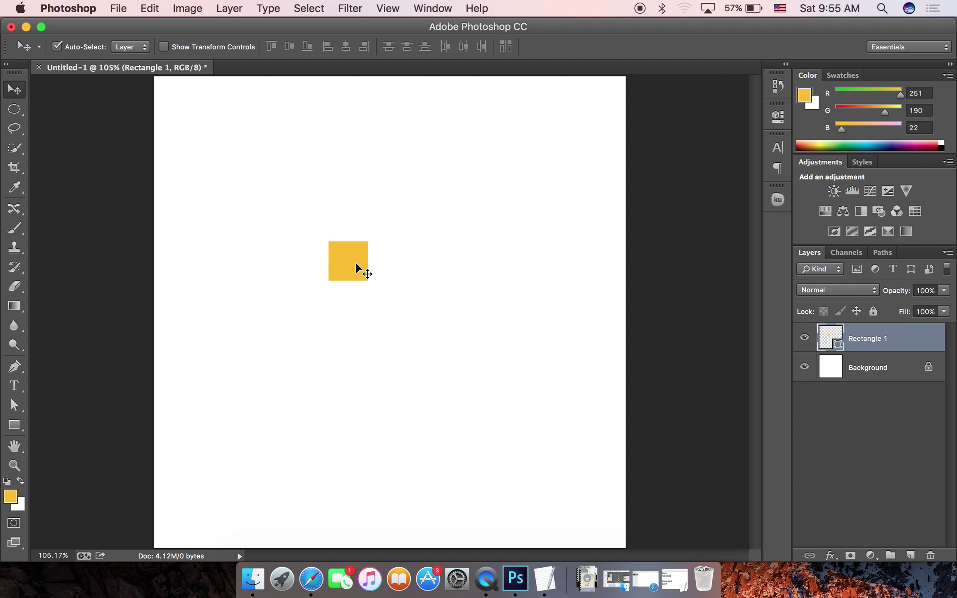
pyautogui.press('super+t')
pyautogui.moveTo(368, 280); pyautogui.dragTo(598, 449)
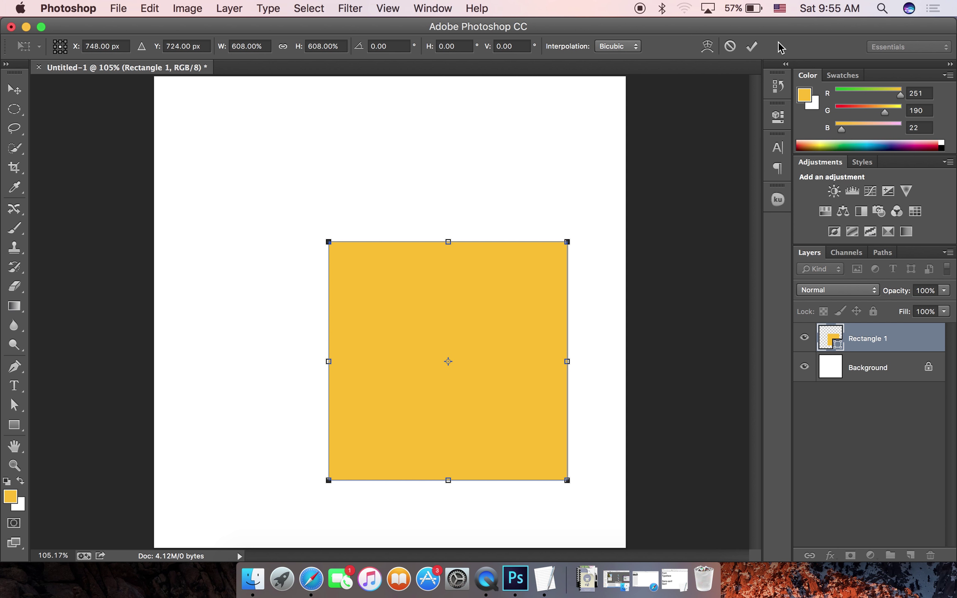
pyautogui.click(752, 45)
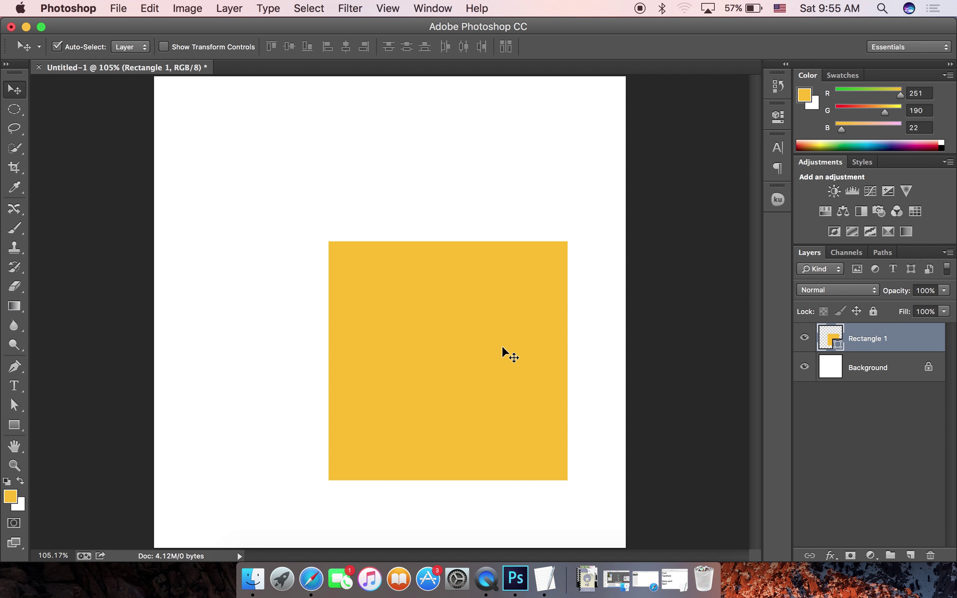
pyautogui.click(167, 380)
pyautogui.click(14, 425)
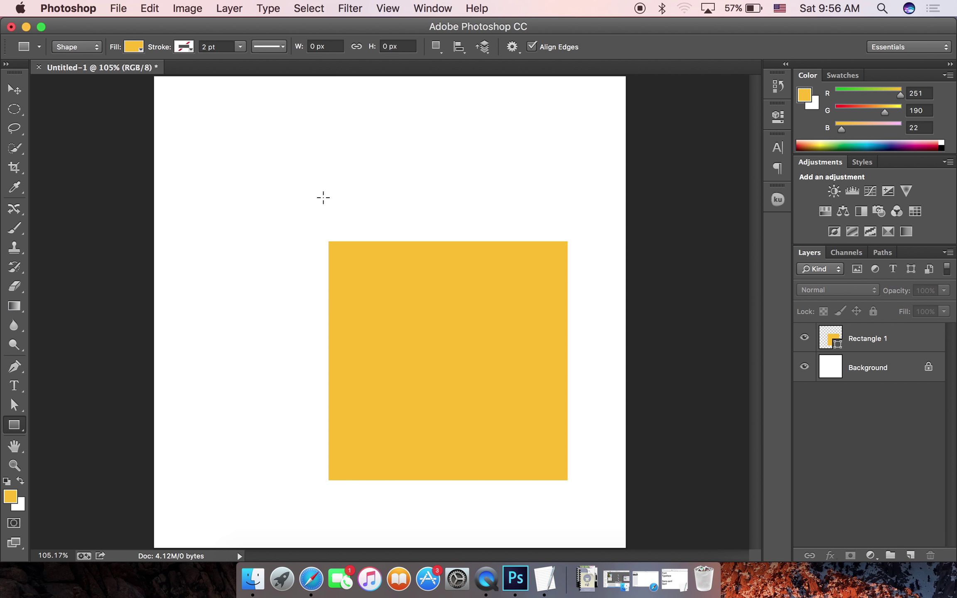
# Step: Select Rectangle 1 and set Path Operations to Combine Shapes
pyautogui.click(435, 47)
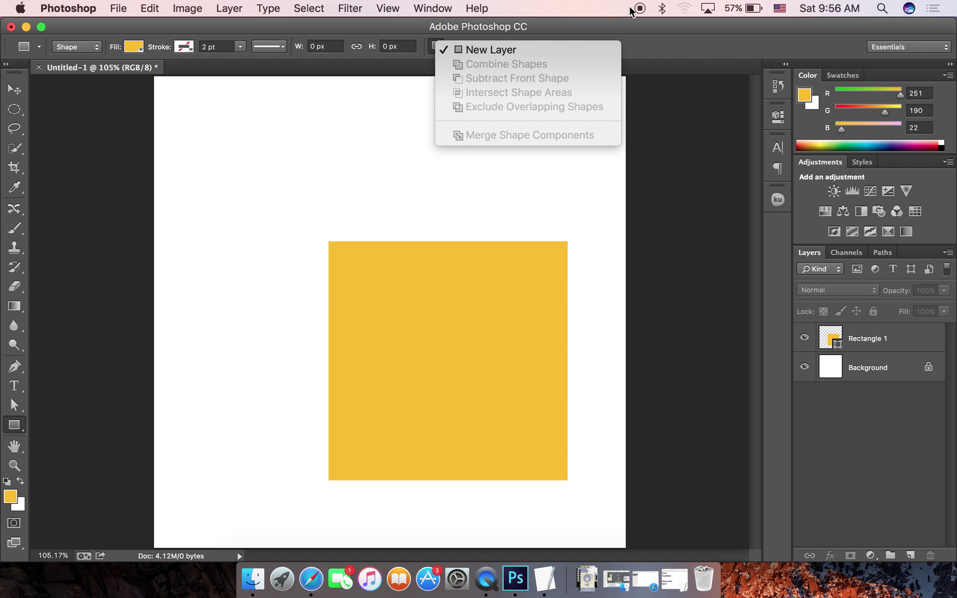
pyautogui.click(643, 47)
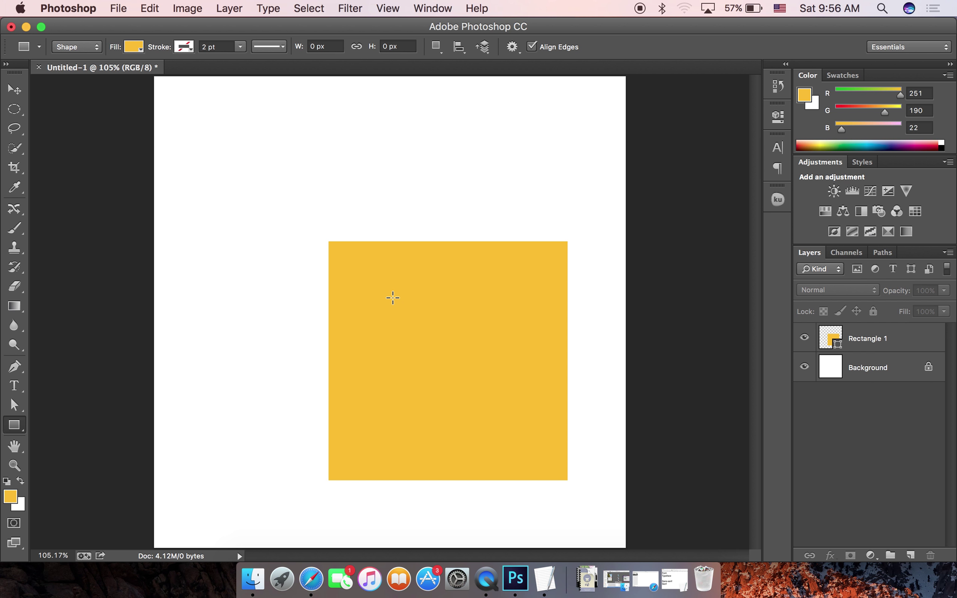
pyautogui.click(435, 47)
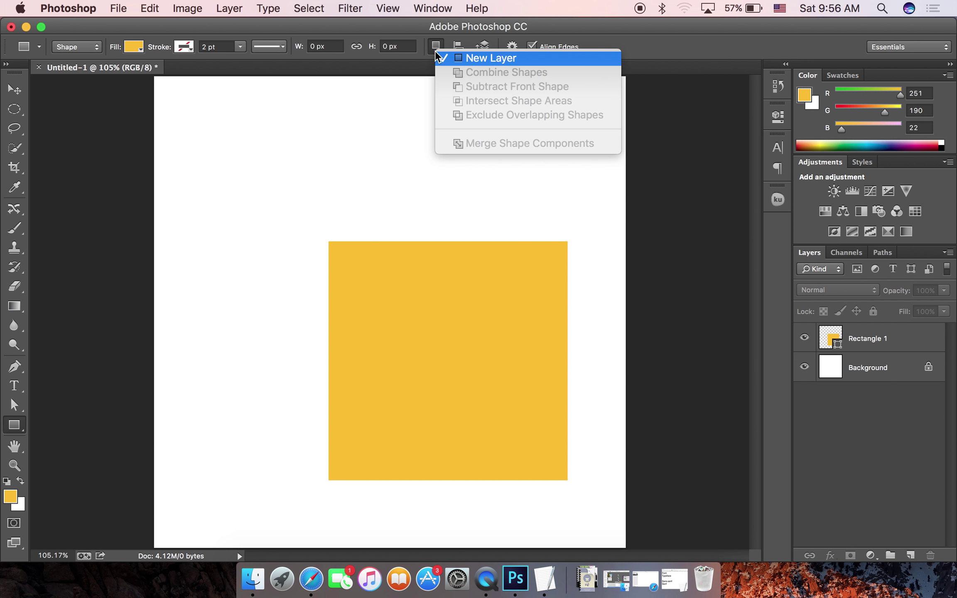
pyautogui.click(615, 49)
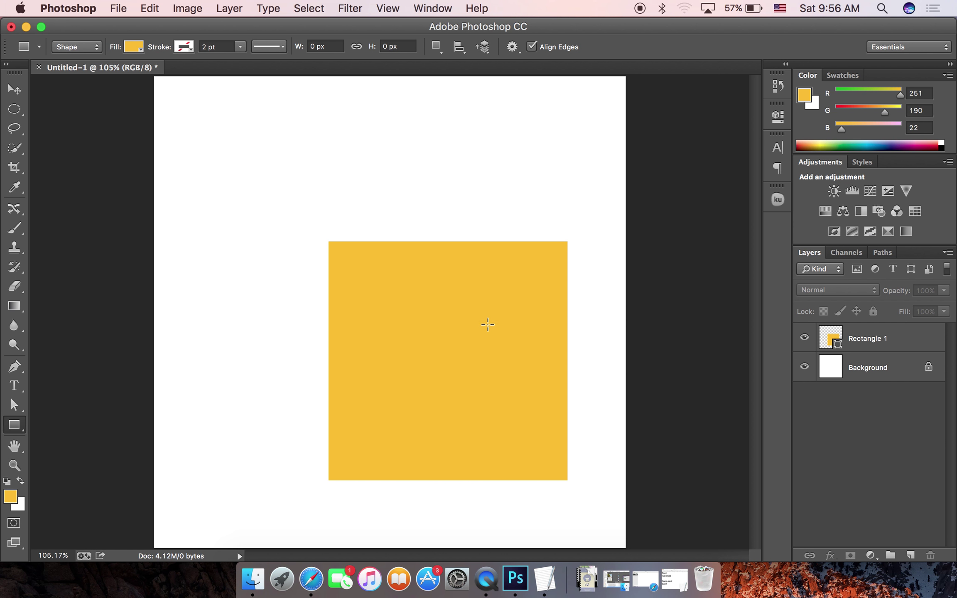
pyautogui.click(862, 340)
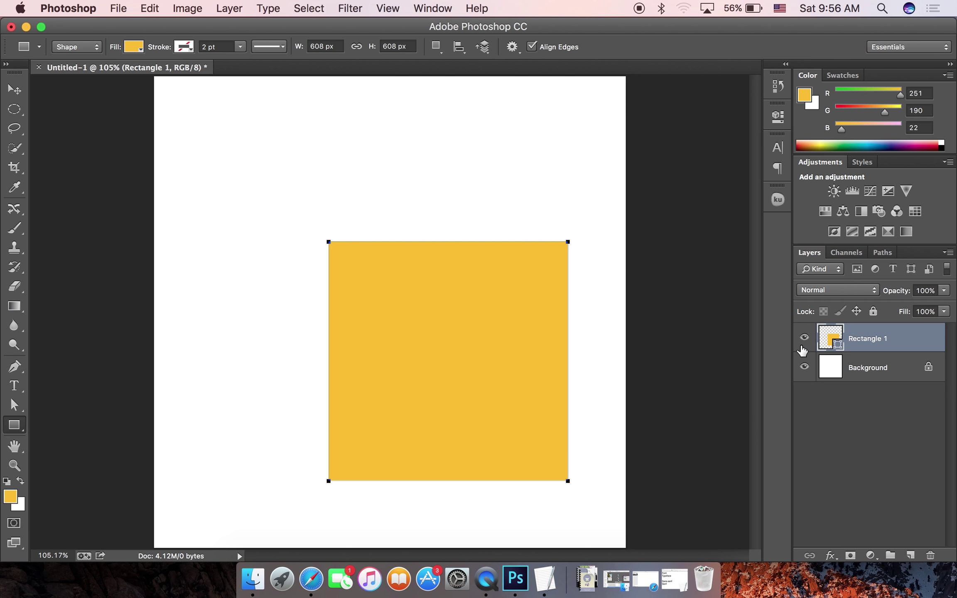
pyautogui.click(457, 46)
pyautogui.click(442, 49)
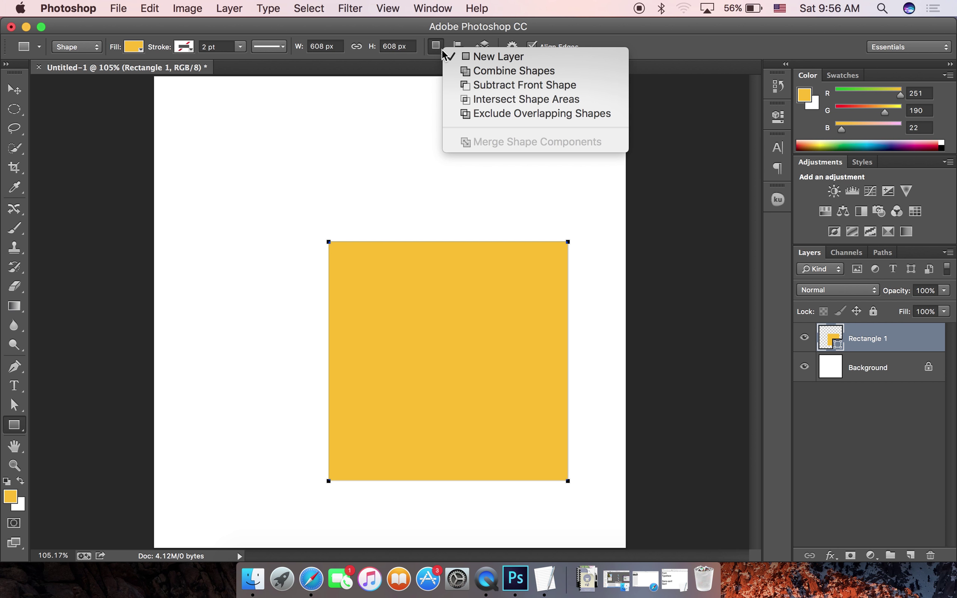
pyautogui.click(471, 71)
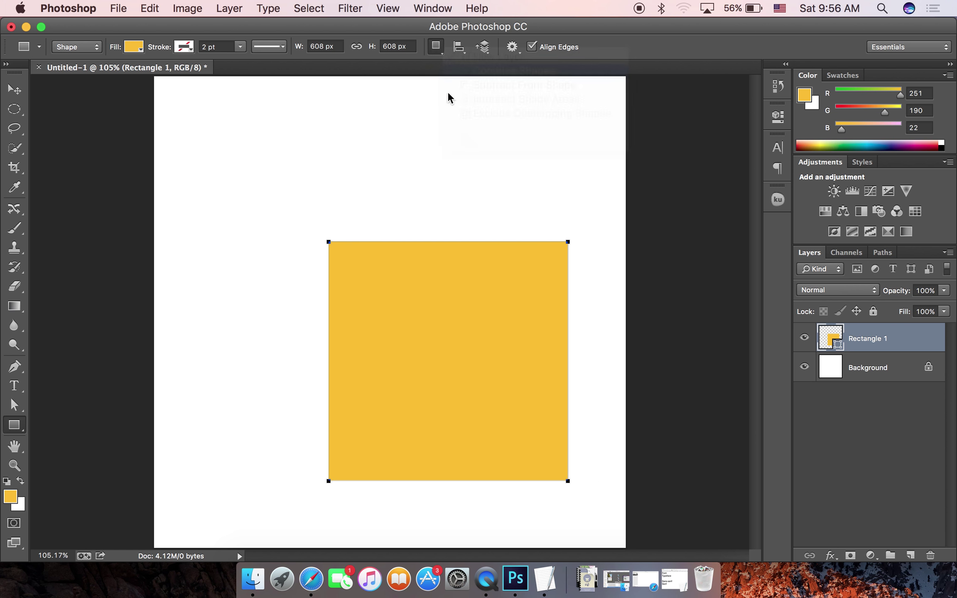
# Step: Draw a second rectangle overlapping the square's top-left and reposition the combined shape
pyautogui.moveTo(256, 180); pyautogui.dragTo(484, 320)
pyautogui.press('v')
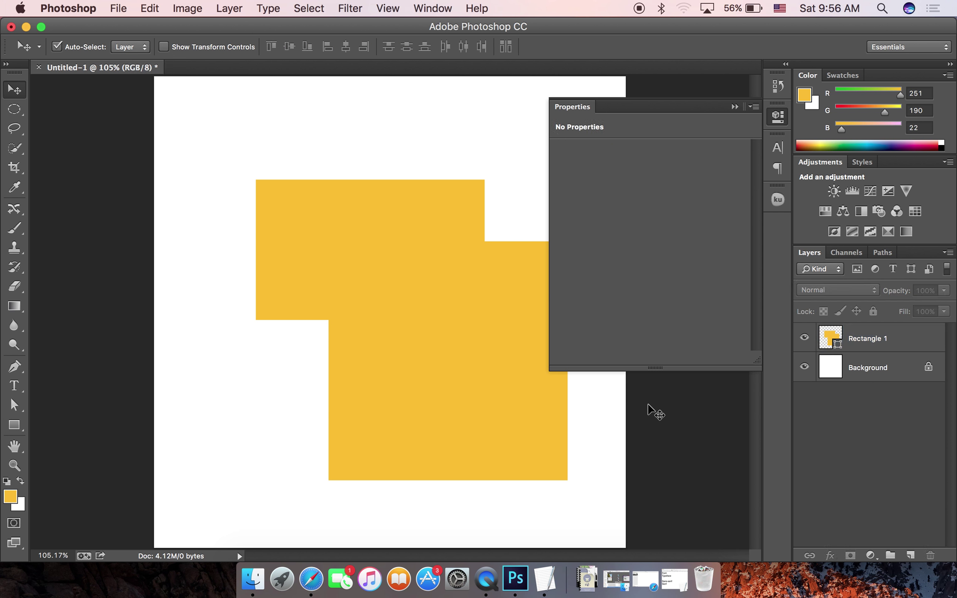
pyautogui.moveTo(490, 393)
pyautogui.mouseDown()
pyautogui.moveTo(445, 394)
pyautogui.moveTo(457, 380)
pyautogui.mouseUp()
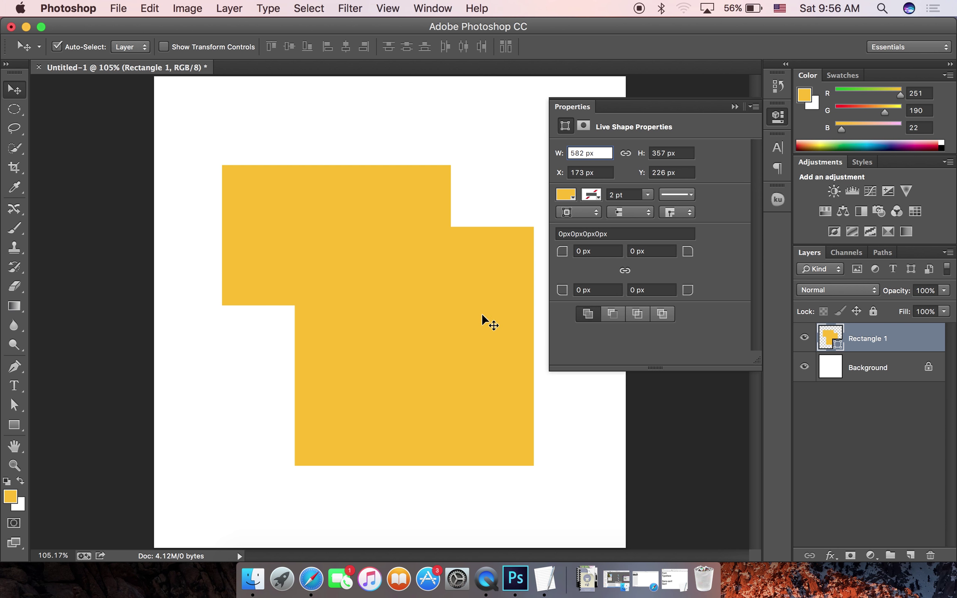
pyautogui.moveTo(465, 359); pyautogui.dragTo(473, 351)
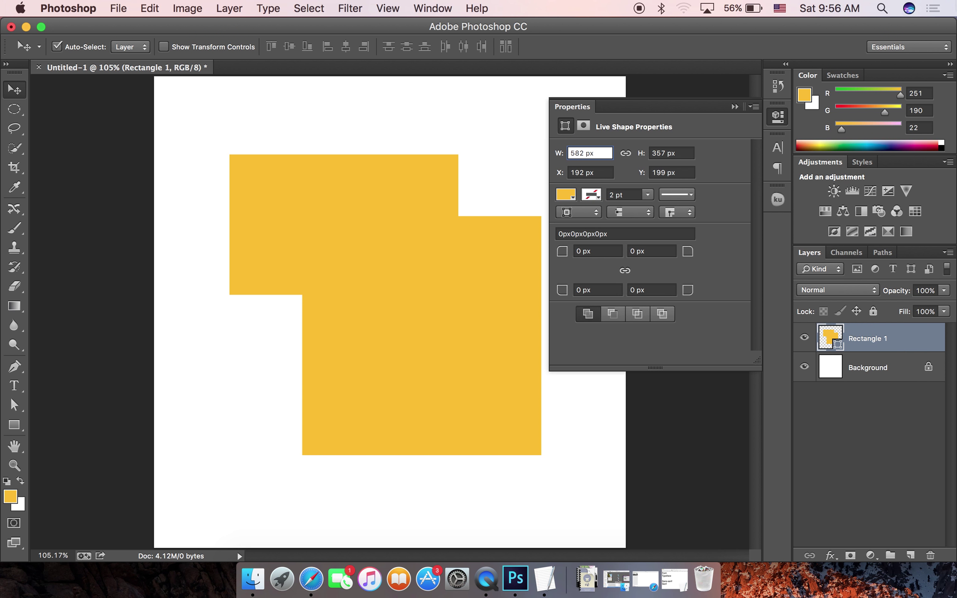
pyautogui.click(735, 107)
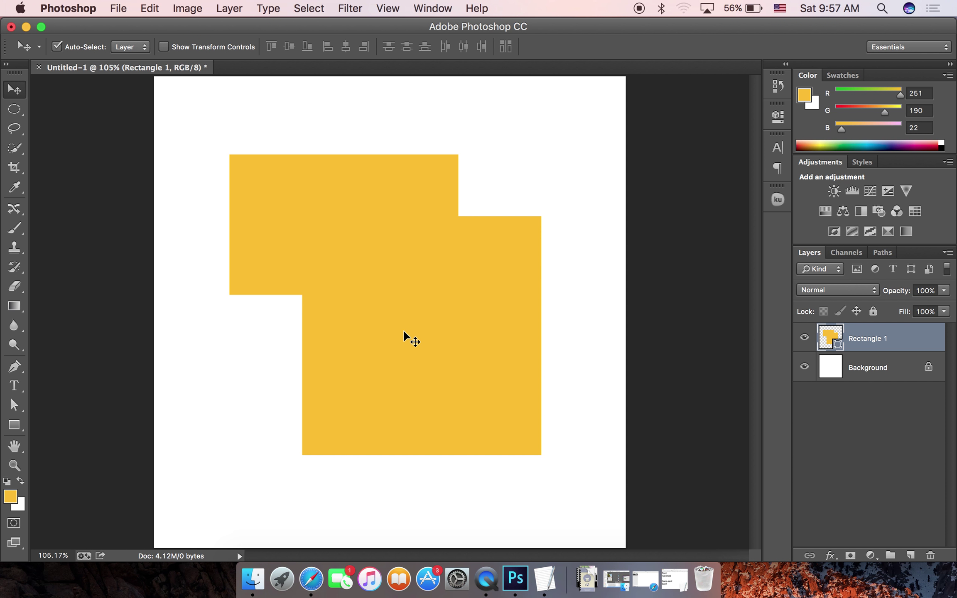
pyautogui.click(654, 409)
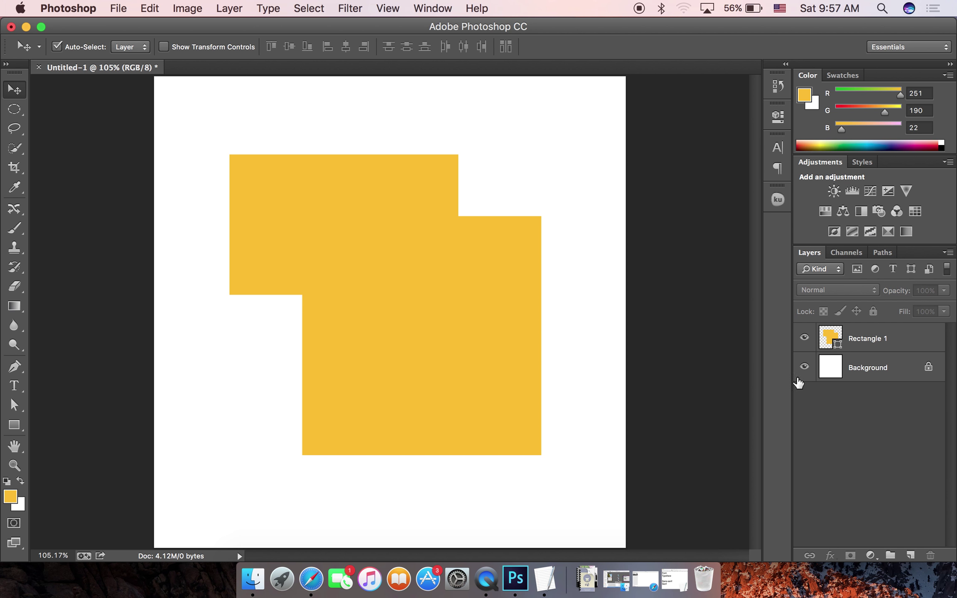
pyautogui.click(879, 350)
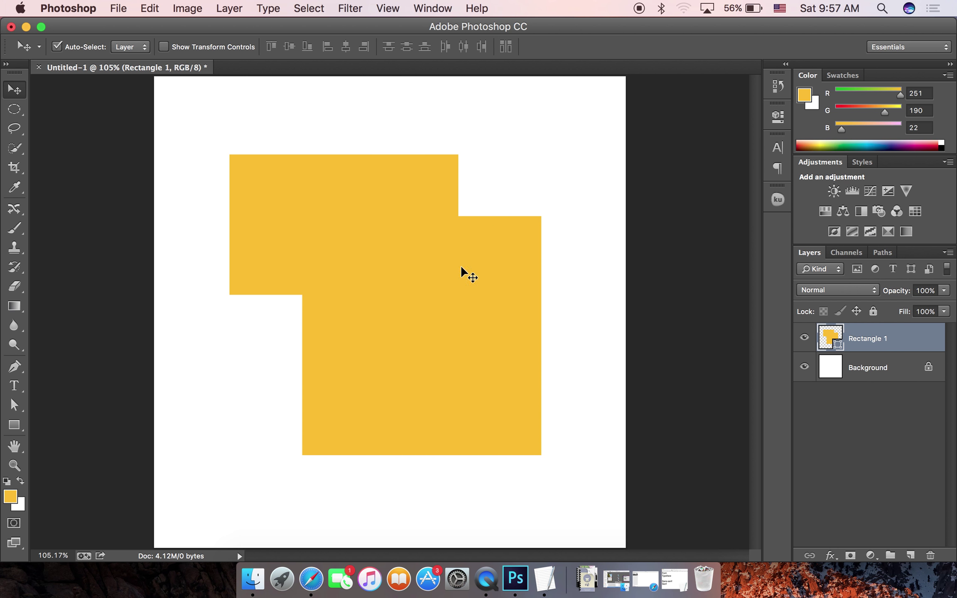